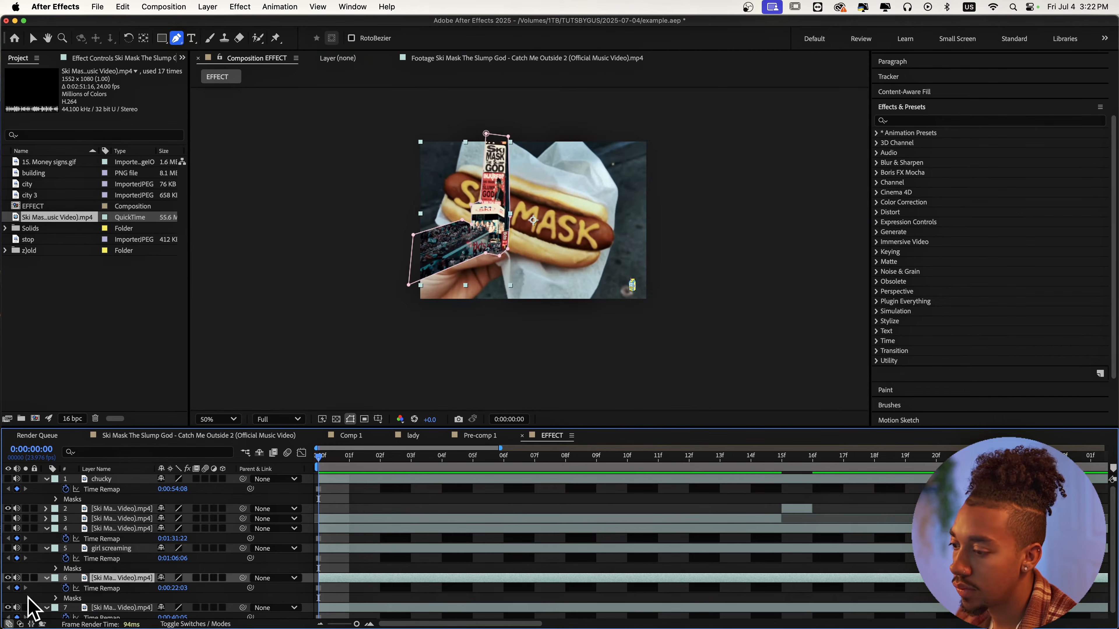
click(470, 172)
key(super+z)
key(super+z)
key(super+z)
- Hide layer 6 and outline the hot dog on layer 7 with a closed Pen tool mask
click(8, 577)
click(121, 608)
click(468, 162)
drag(576, 195, 593, 201)
click(606, 209)
click(607, 225)
drag(584, 268, 543, 267)
click(456, 224)
click(441, 207)
click(468, 163)
- Rename the masked hot dog layer as "hotdog"
scroll(373, 557, down, 1)
click(373, 557)
click(42, 240)
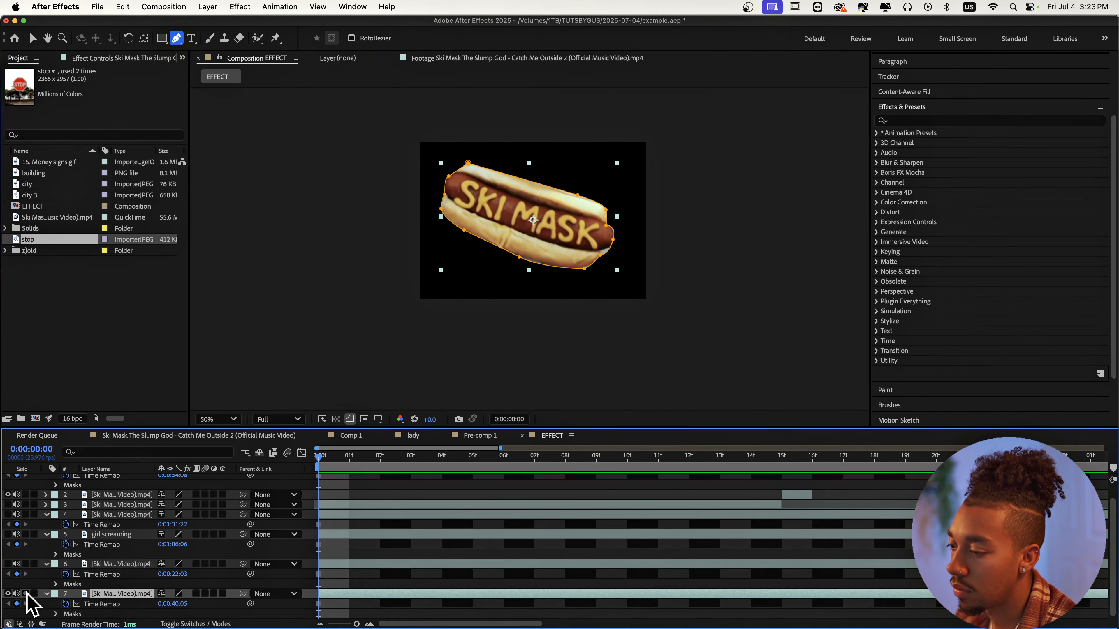
click(116, 594)
key(Return)
text(hotdog)
- Rename layer 6 as "building" and turn on the visibility of layers 6 and 4
click(118, 566)
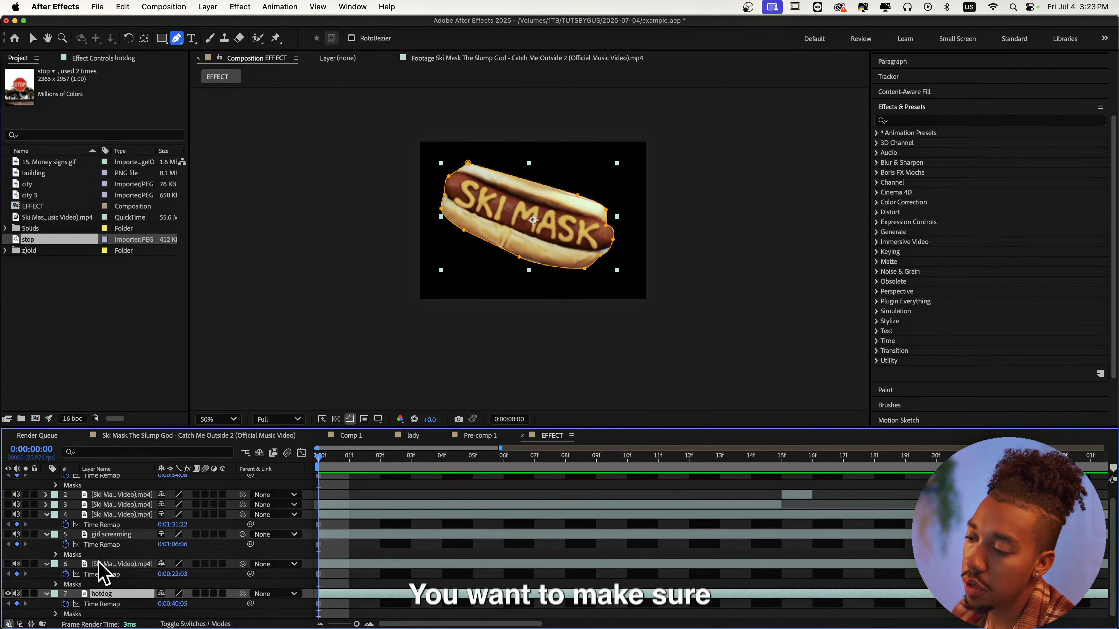
click(7, 565)
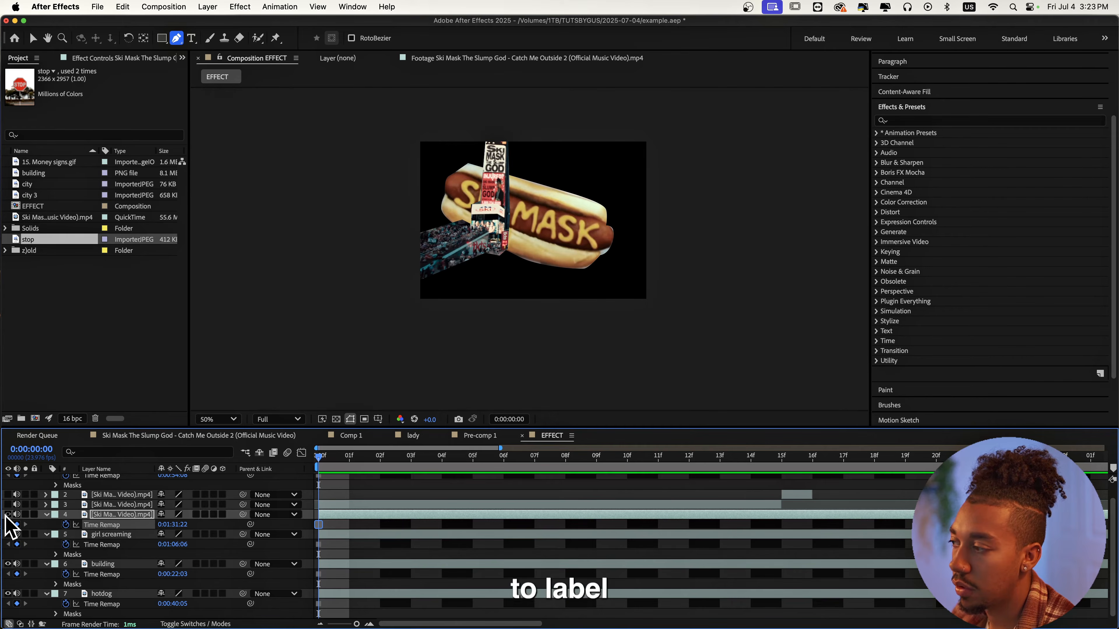
click(7, 515)
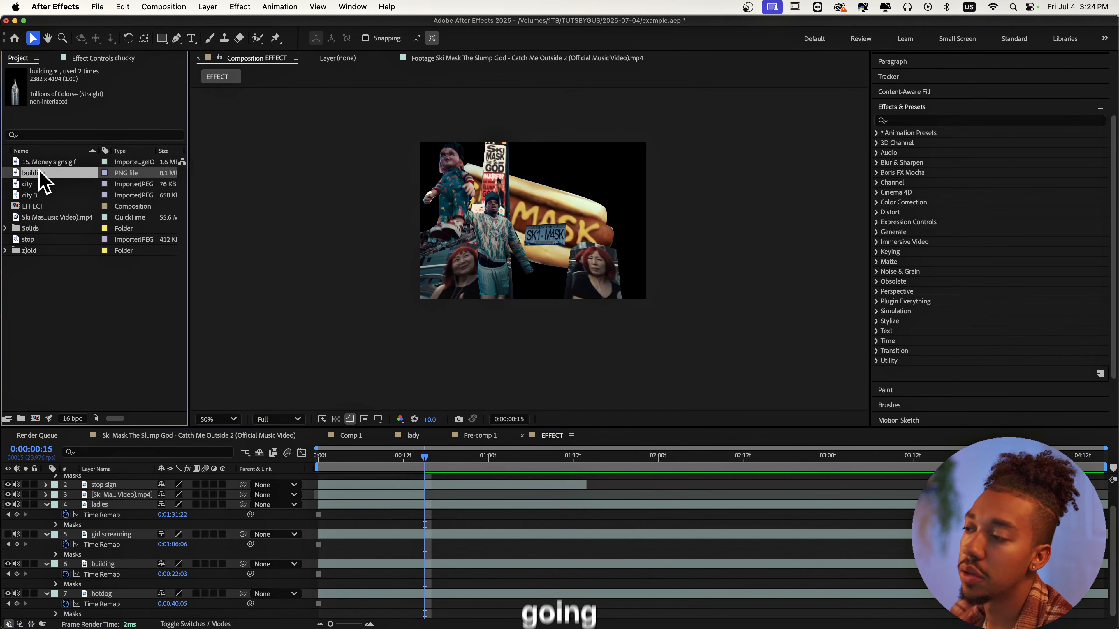
- Add the building image at 34% scale behind the cutouts and the city 3 image as the bottom layer, scaled up as background
drag(39, 172, 147, 544)
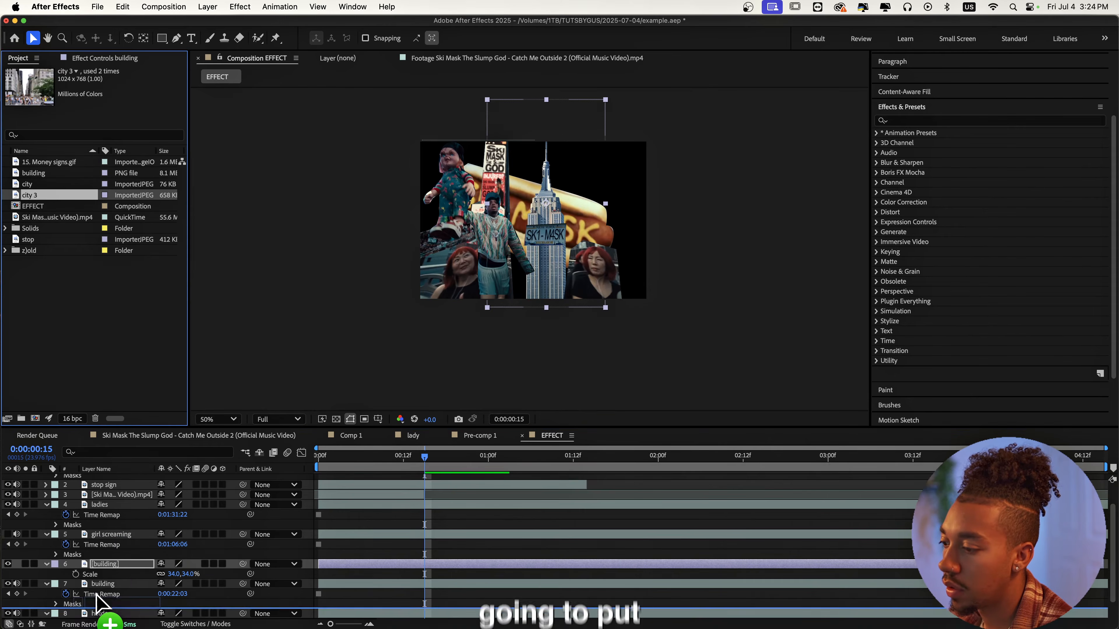
drag(100, 615, 106, 615)
key(s)
drag(176, 614, 217, 607)
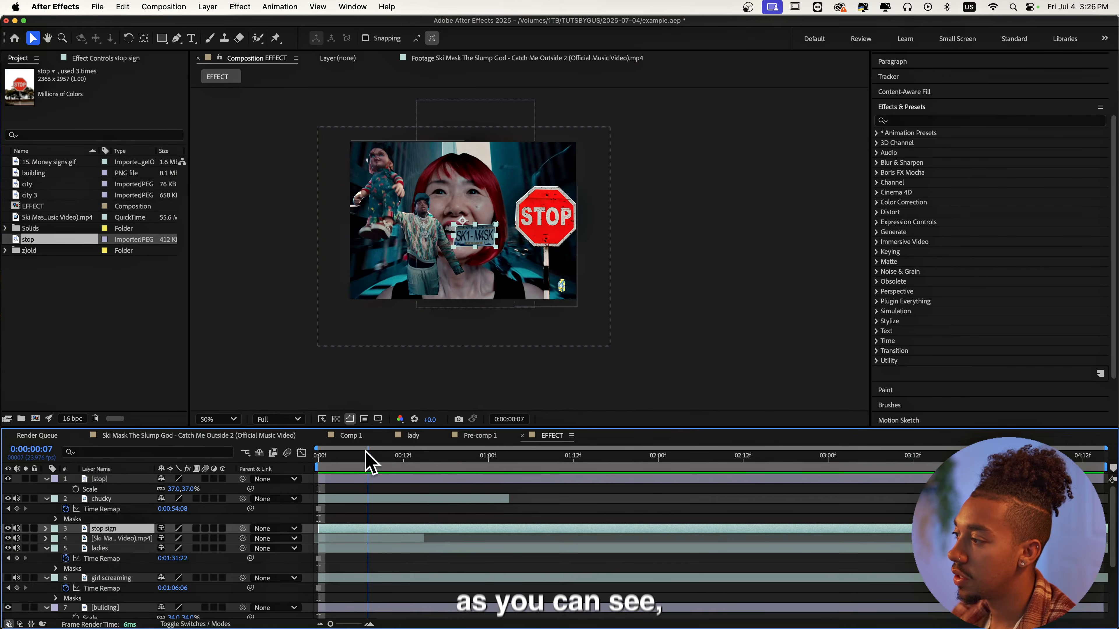
- Rotoscope the red-haired woman in the layer 4 video clip with the Roto Brush, starting from the first frame
drag(365, 452, 332, 467)
click(357, 538)
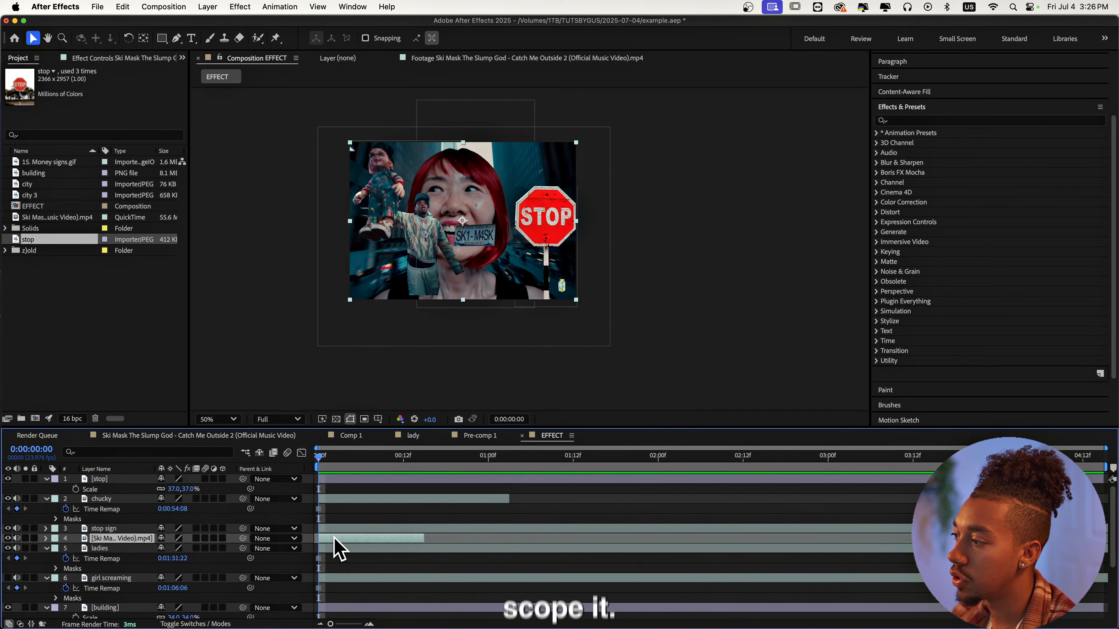
double_click(334, 538)
key(alt+w)
mouse_move(521, 293)
mouse_down()
mouse_move(556, 227)
mouse_move(545, 199)
mouse_up()
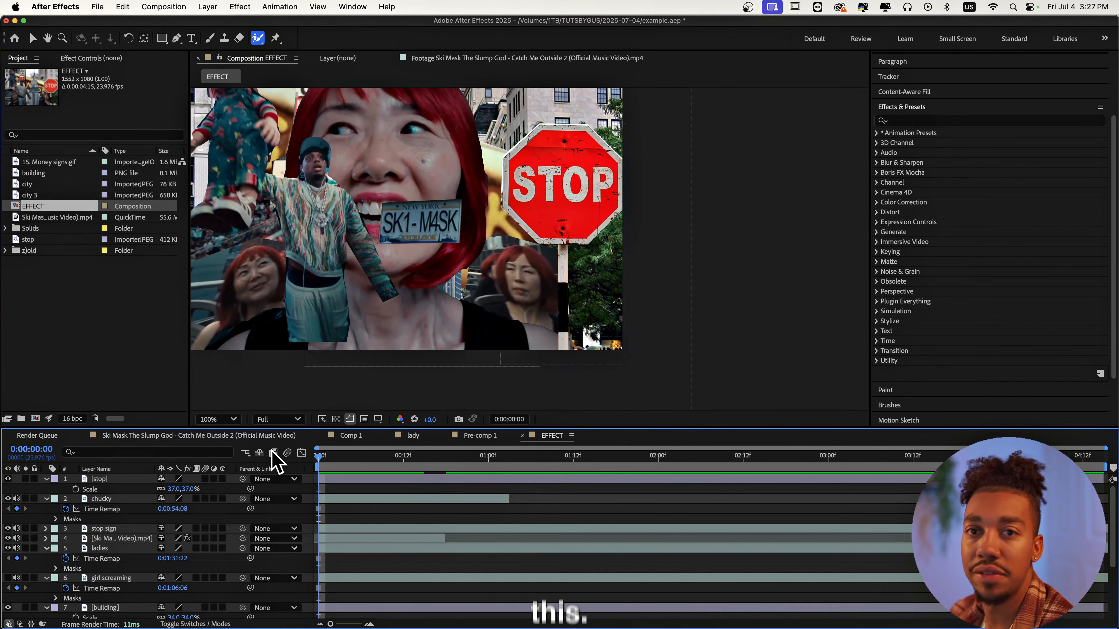
- Add a time-reversed duplicate of the rotoscoped woman clip directly after the original
click(397, 456)
click(402, 538)
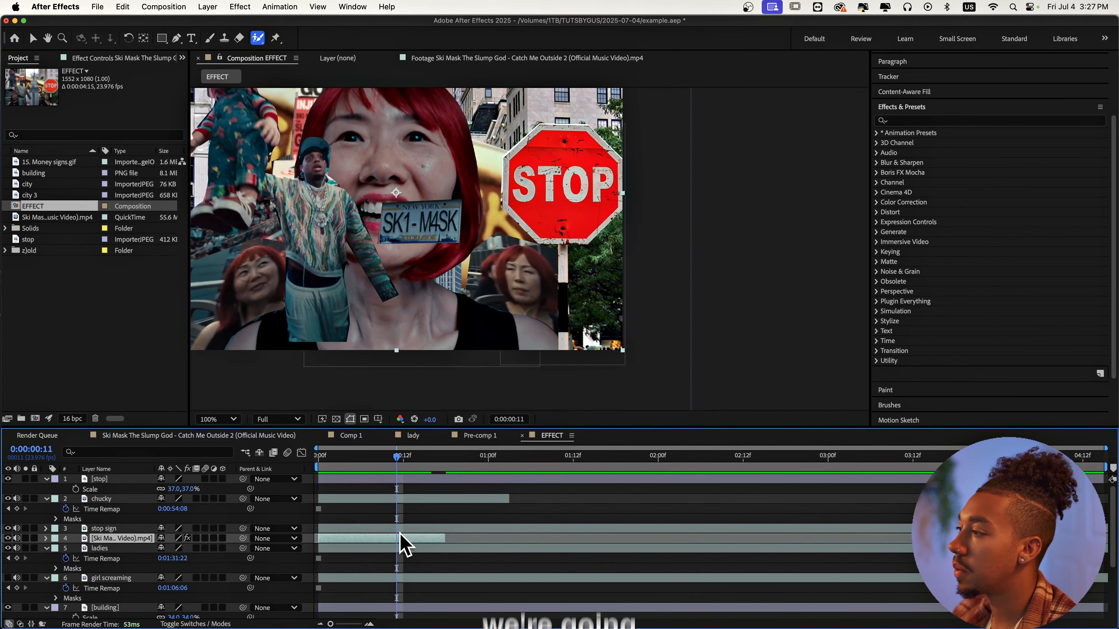
key(super+d)
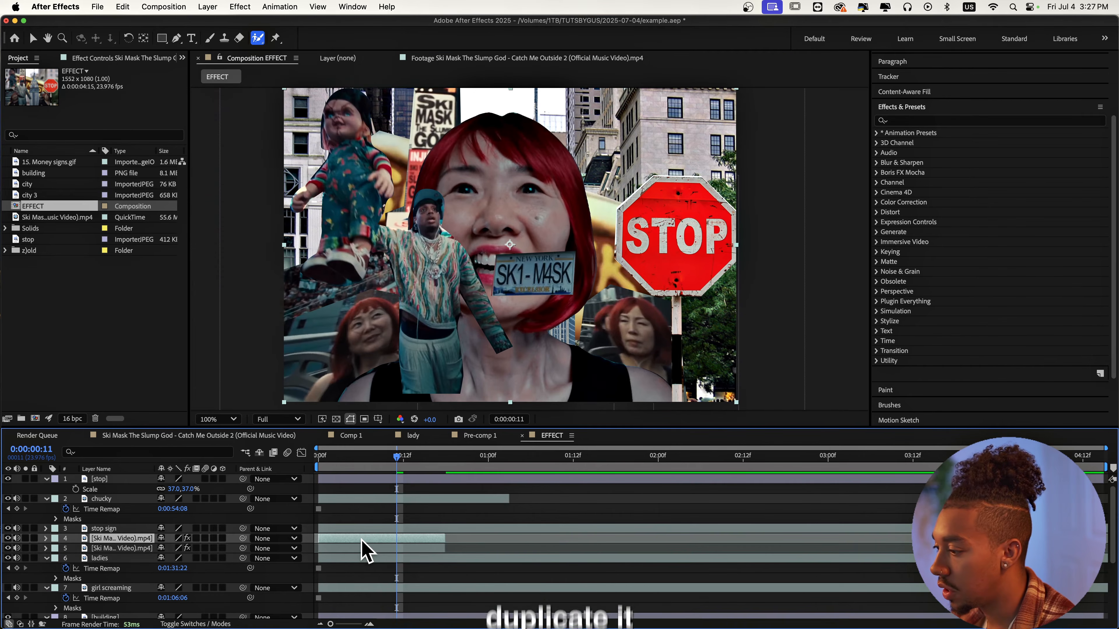
right_click(384, 539)
mouse_move(435, 336)
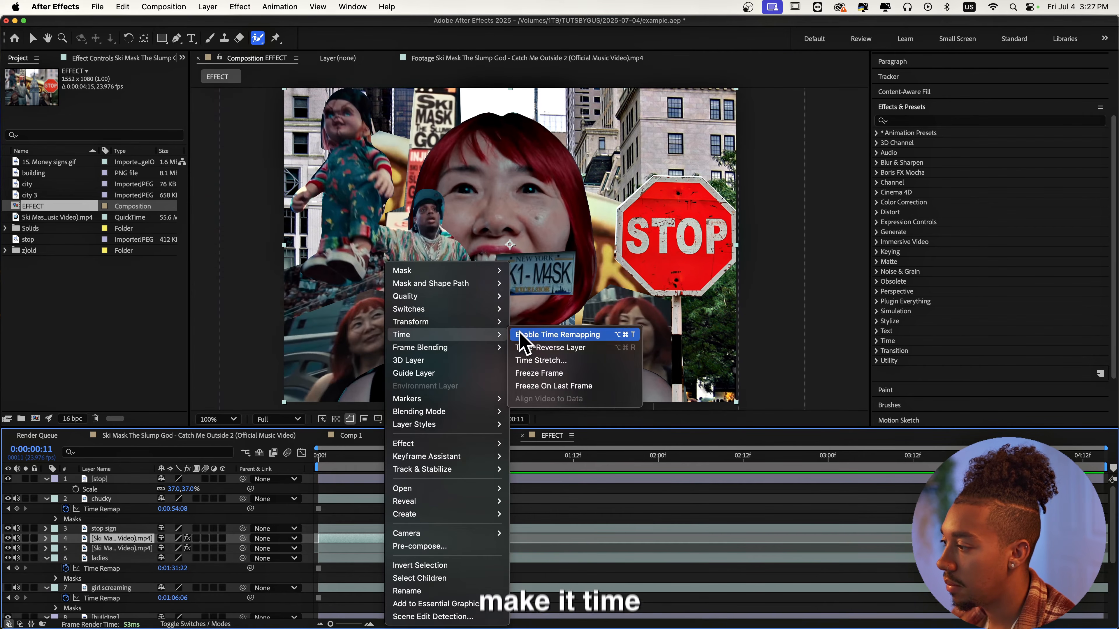
click(533, 348)
drag(356, 539, 481, 537)
- Duplicate the forward and reversed clip pairs and line the copies up end to end as eight consecutive segments
drag(380, 466, 488, 468)
click(394, 548)
key(super+d)
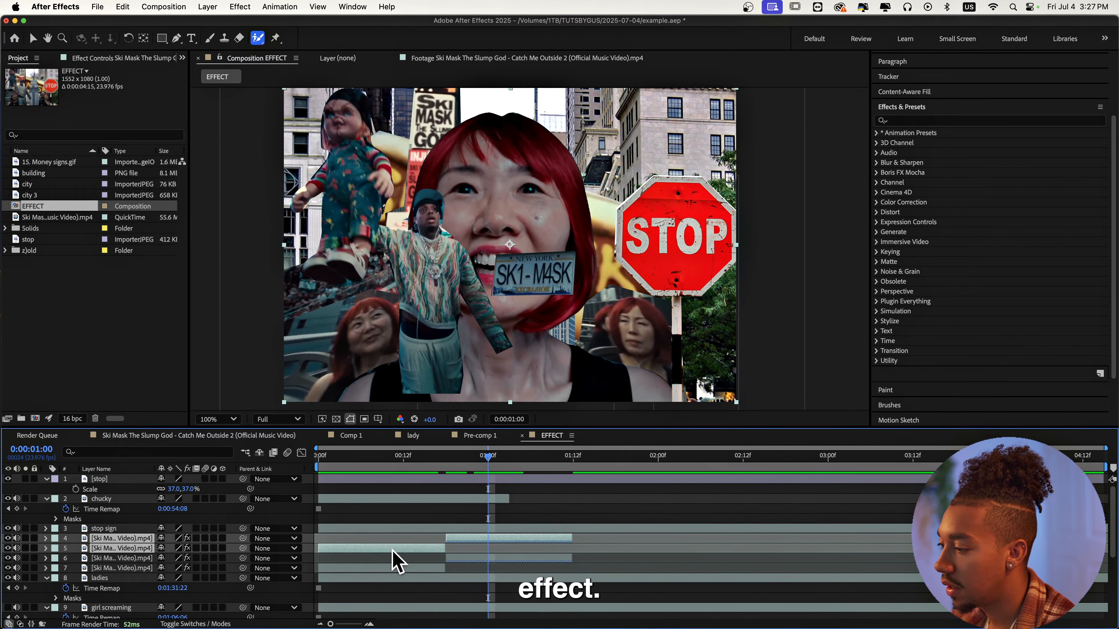
drag(374, 553, 629, 550)
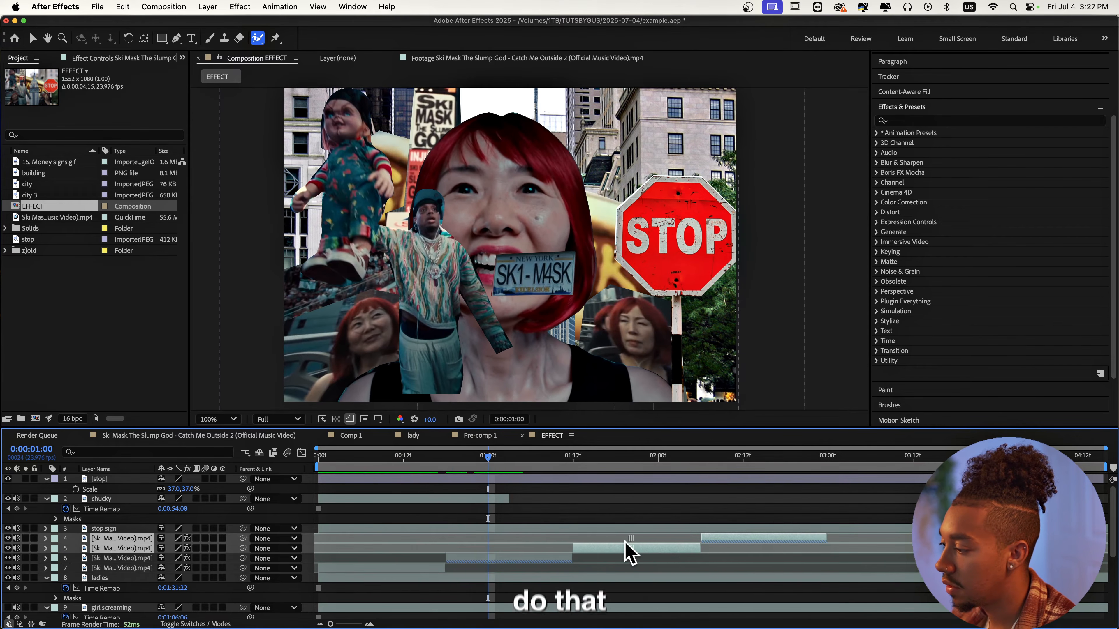
shift+click(389, 569)
key(super+d)
drag(388, 569, 897, 581)
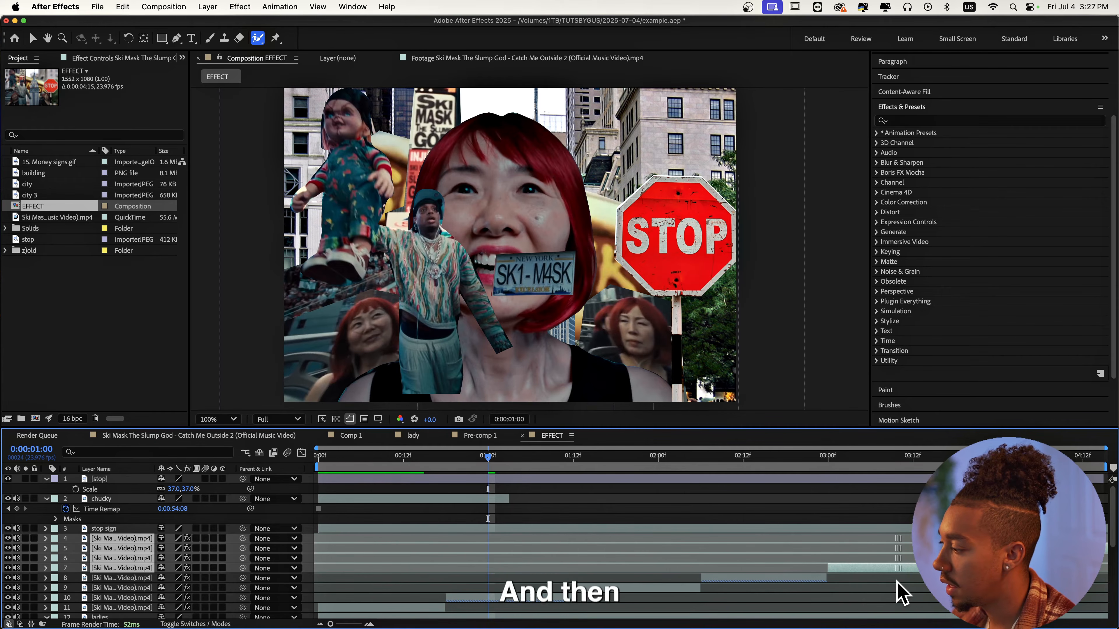
- Pre-compose all eight woman clips into a composition named "BIG LADY"
shift+click(349, 607)
scroll(350, 572, down, 2)
right_click(349, 565)
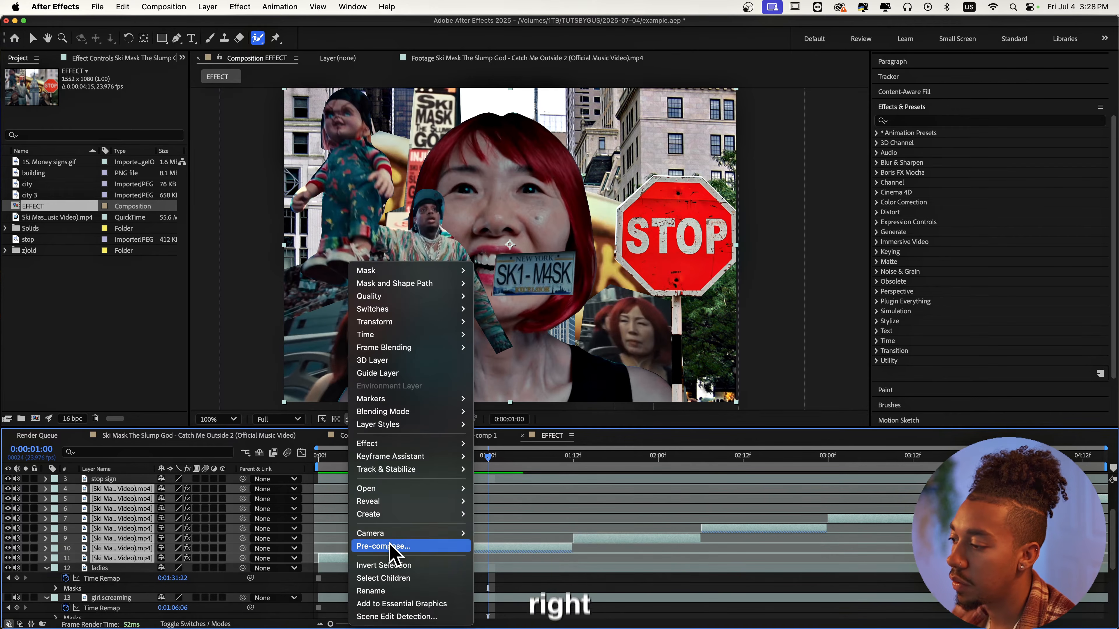
click(388, 547)
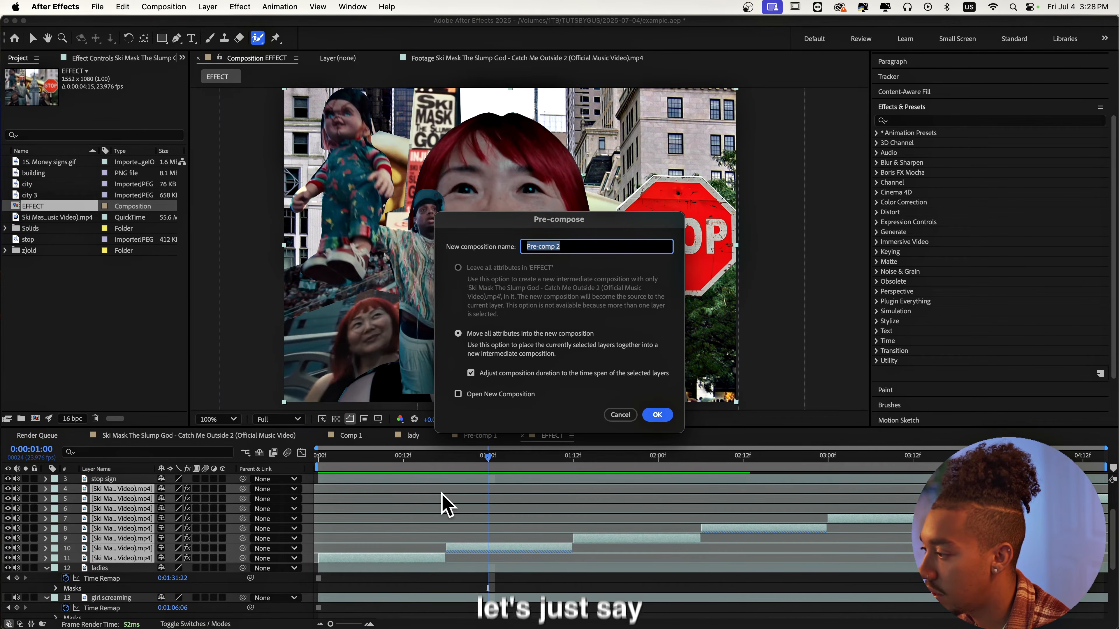
text(BIG LADY)
key(Return)
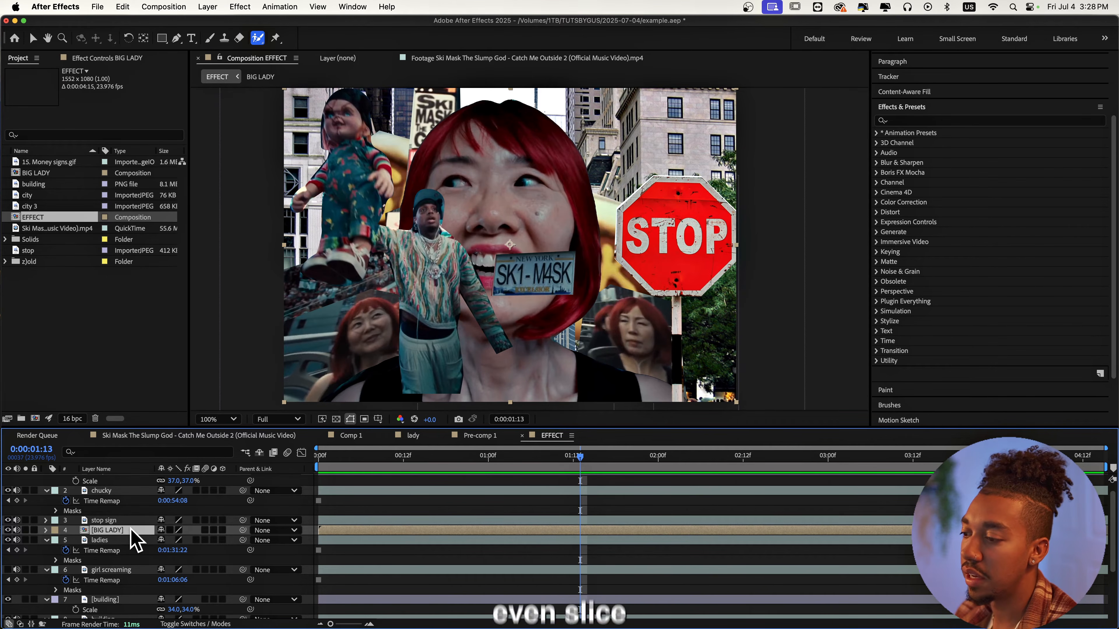
- Duplicate the BIG LADY layer and set the lower copy's scale to 103%
key(super+d)
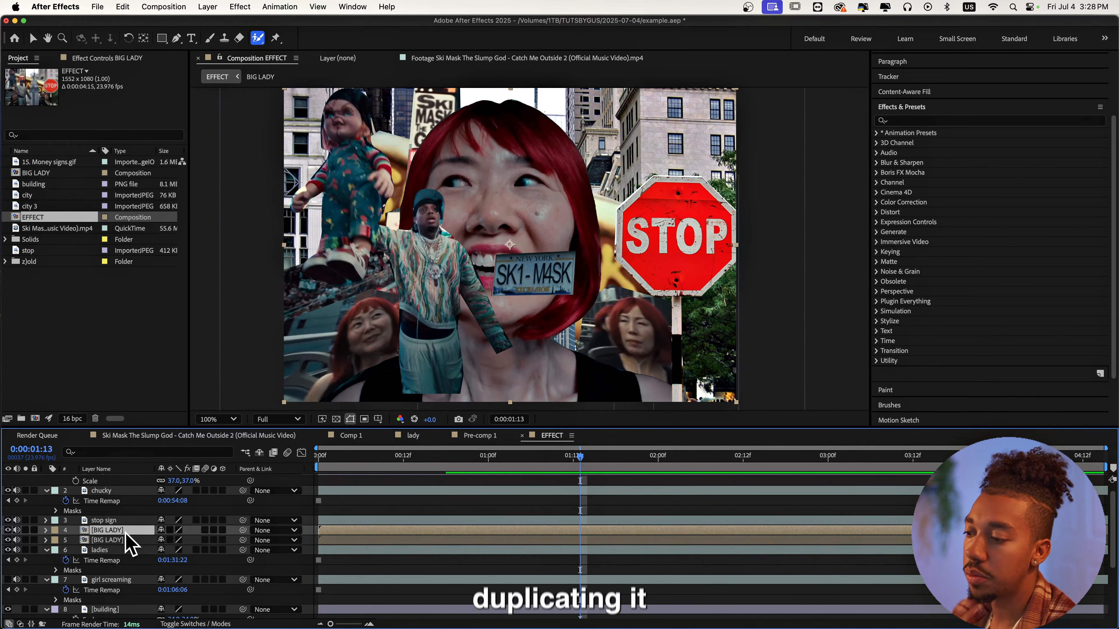
click(133, 538)
key(s)
drag(171, 550, 179, 550)
- Apply the Fill effect to the lower BIG LADY layer and set its color to white
click(1007, 121)
text(fill)
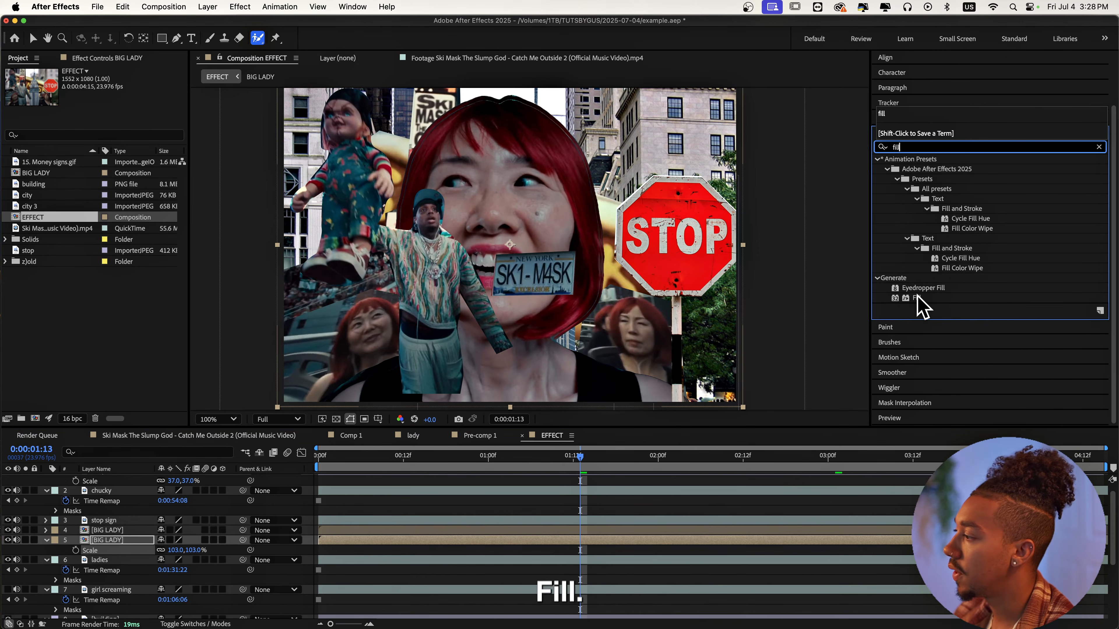
double_click(916, 298)
click(110, 111)
click(403, 259)
click(675, 257)
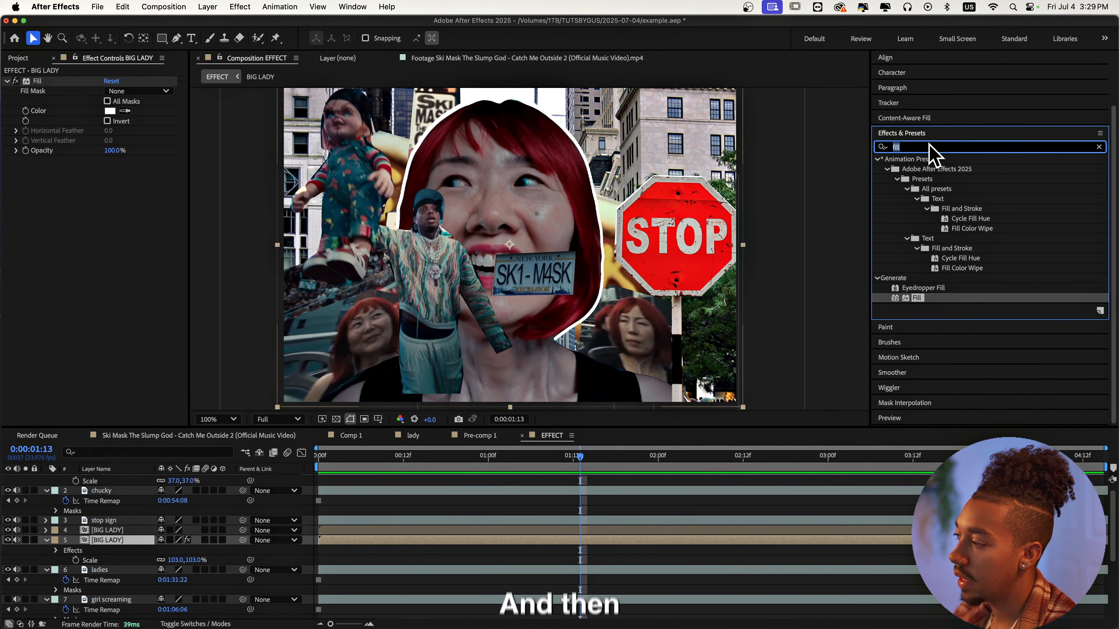
- Add Roughen Edges to the lower BIG LADY layer with a Border of 27.40
text(roughen)
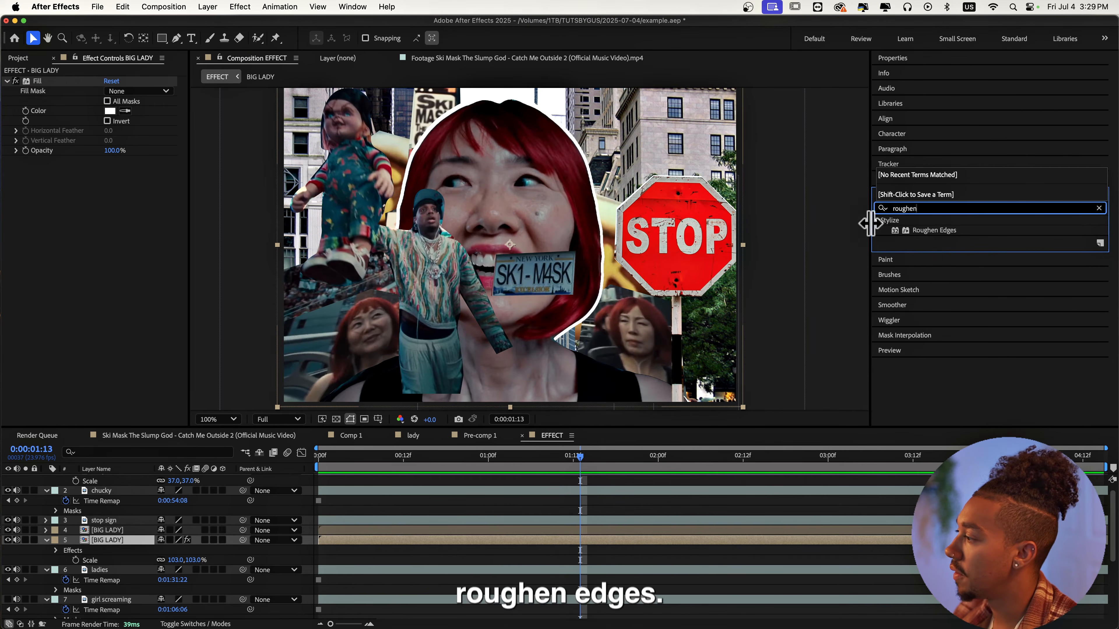
drag(933, 230, 226, 262)
click(104, 248)
drag(112, 191, 27, 197)
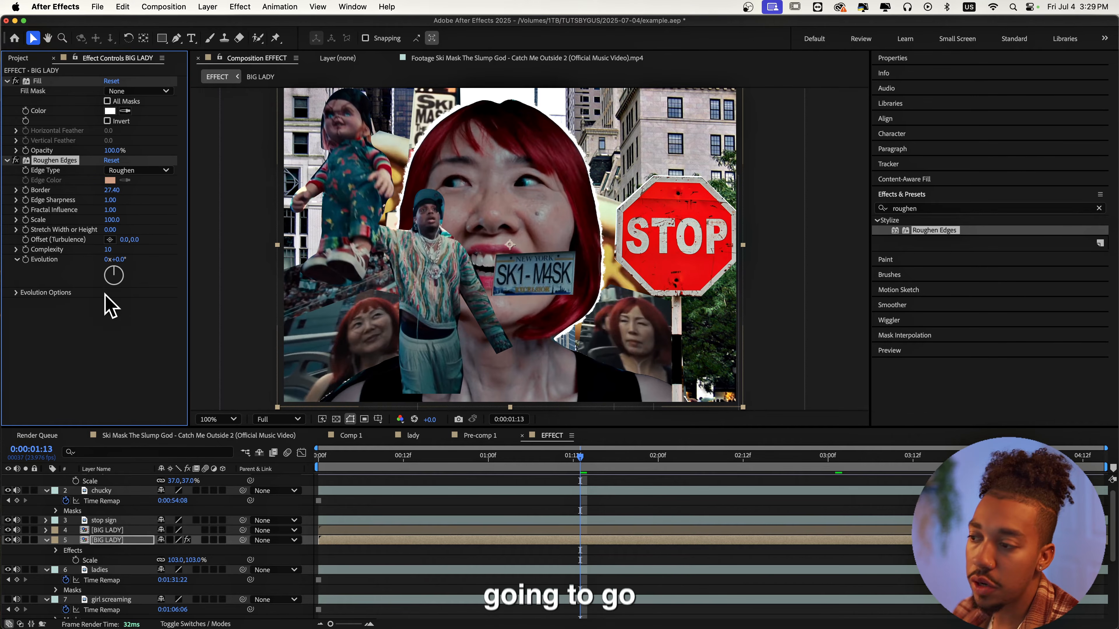
- Animate the Roughen Edges Evolution with the expression posterizeTime(8); wiggle(24,500) and preview the result
alt+click(25, 260)
text(pos)
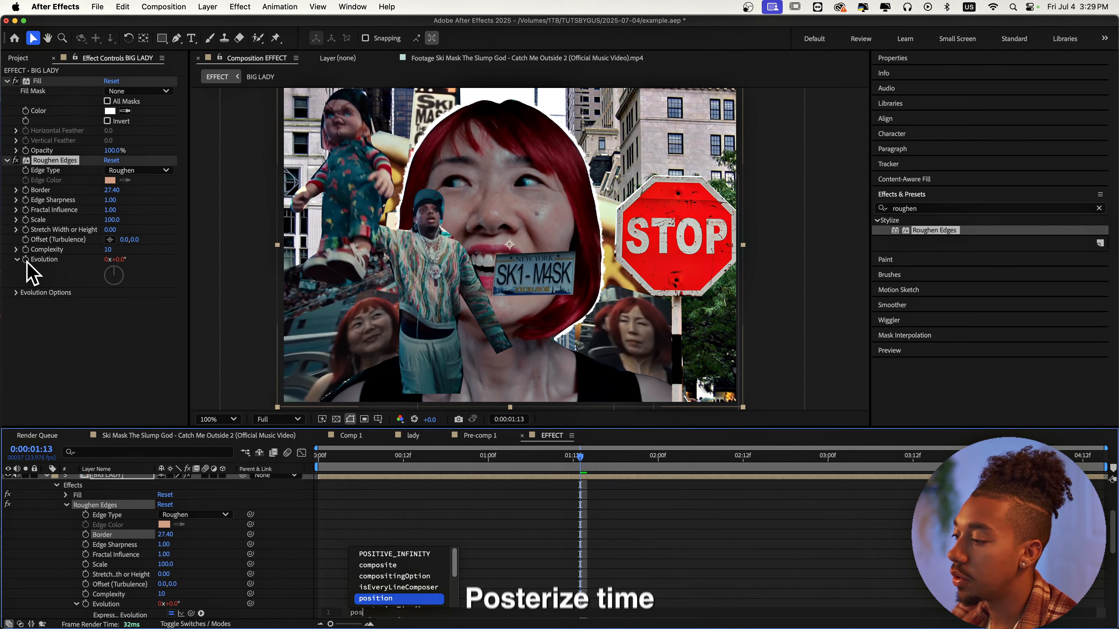
text(terizeTime(8); )
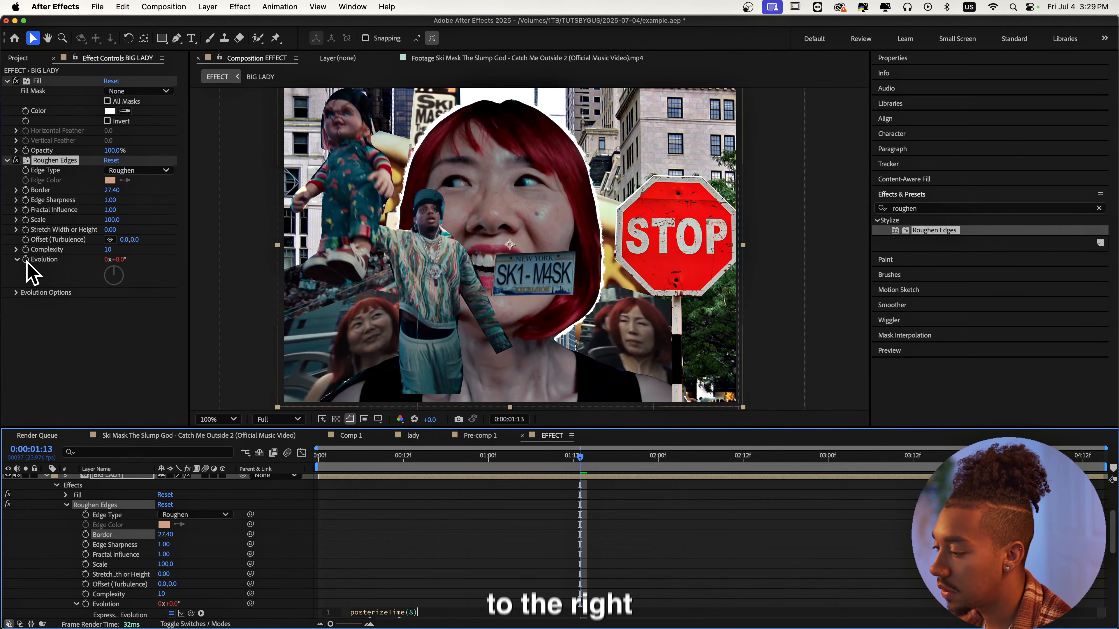
text(wiggle(24,500)
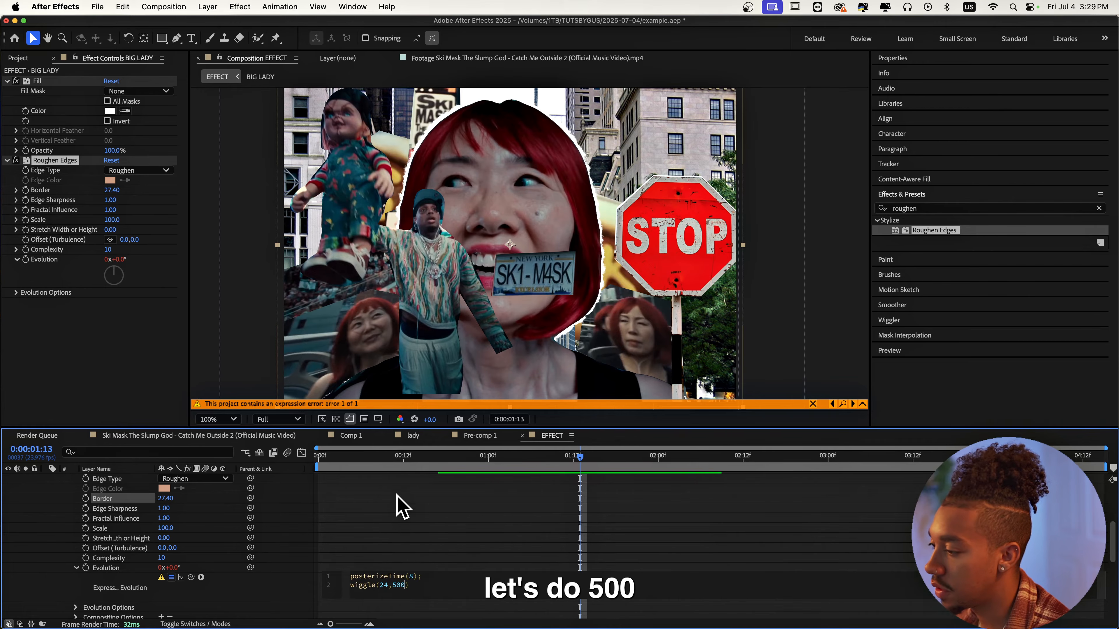
click(401, 506)
key(space)
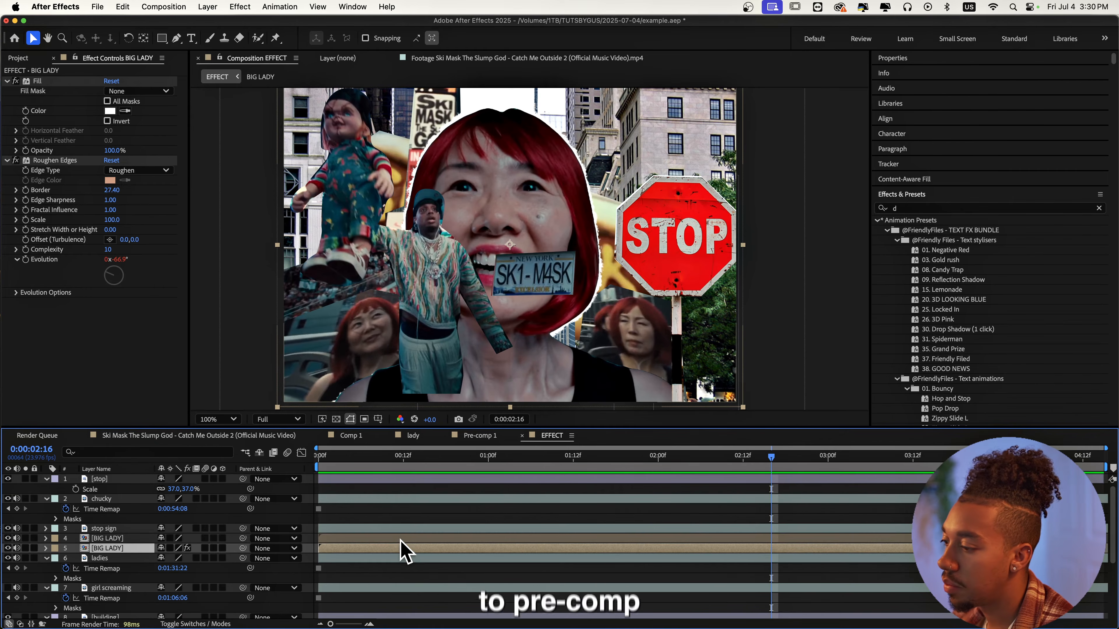
- Pre-compose both BIG LADY layers together under the name "big lady"
shift+click(404, 538)
right_click(410, 549)
click(454, 545)
text(big lad)
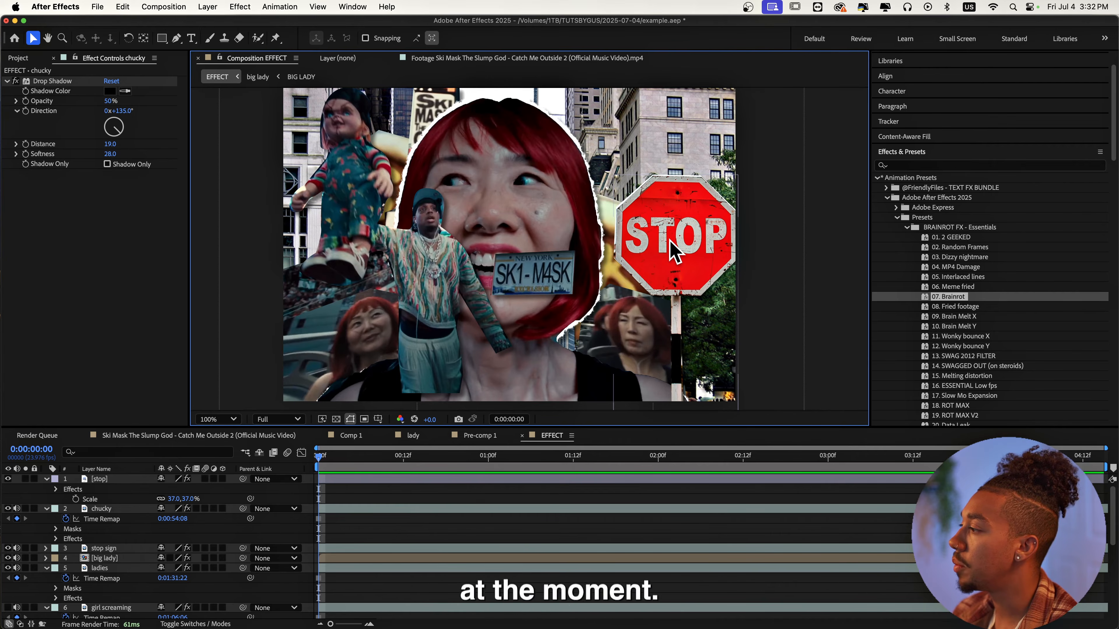
- Apply the "07. Brainrot" preset to the stop sign image layer and preview the distortion
click(716, 249)
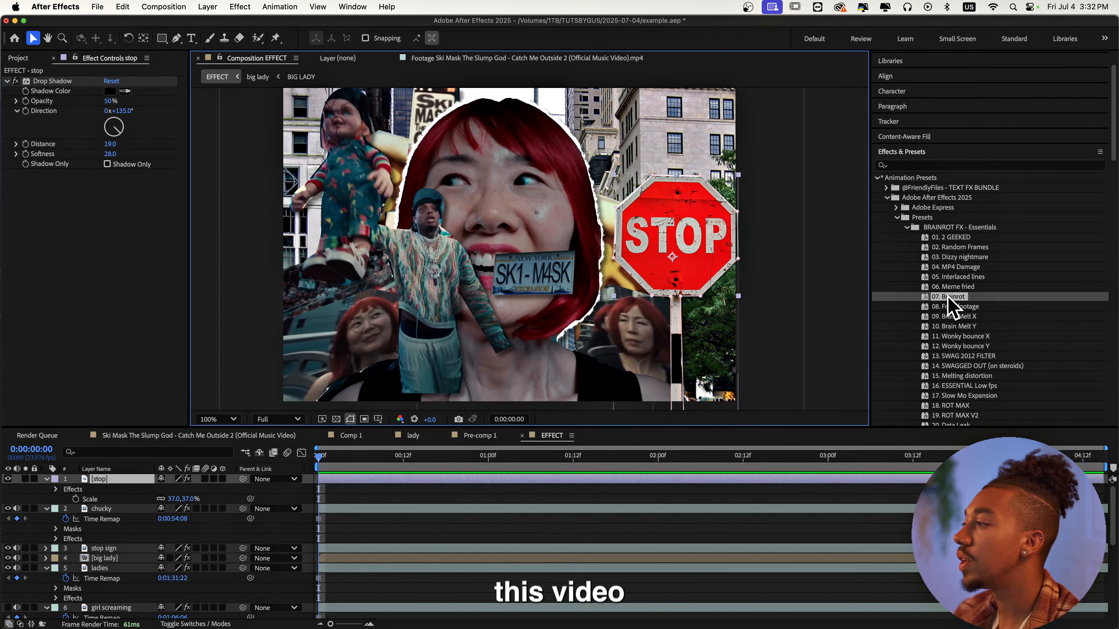
click(953, 215)
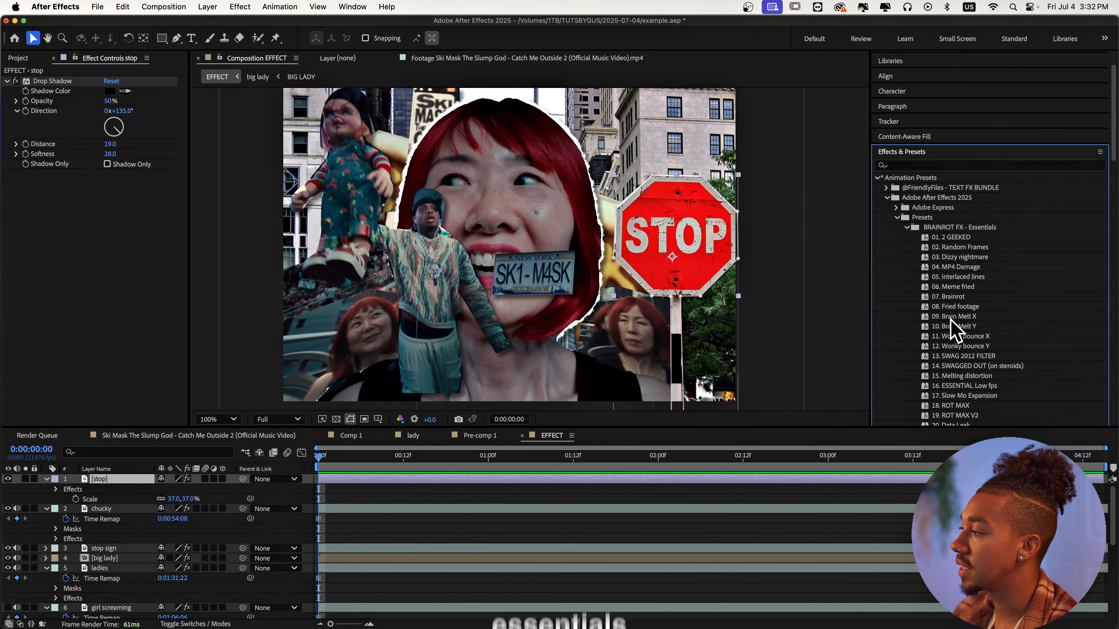
click(949, 296)
drag(959, 297, 717, 248)
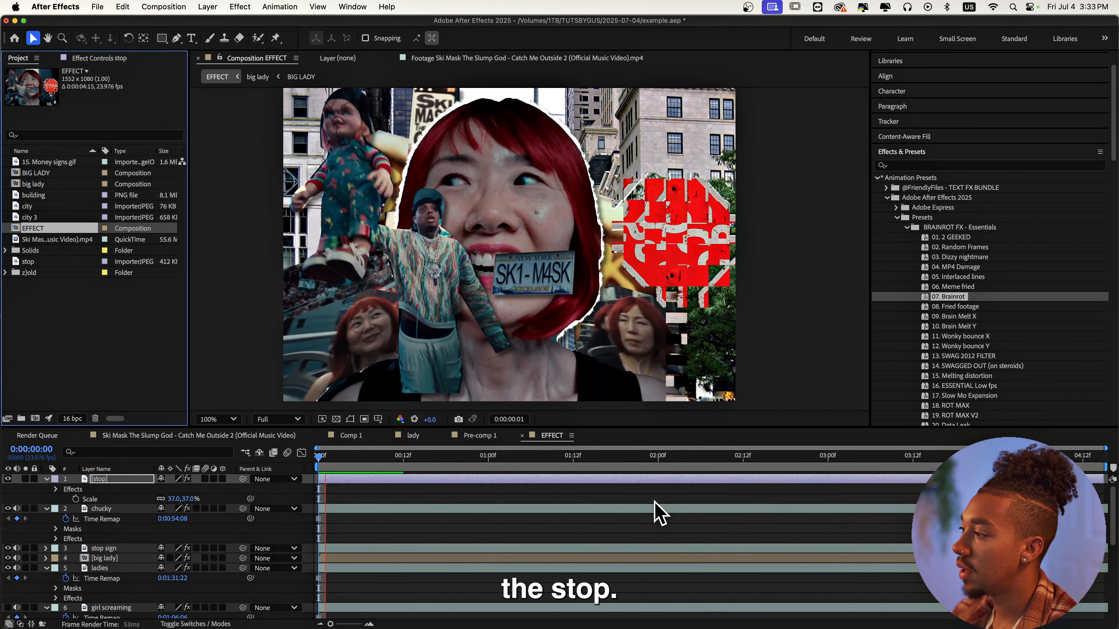
key(space)
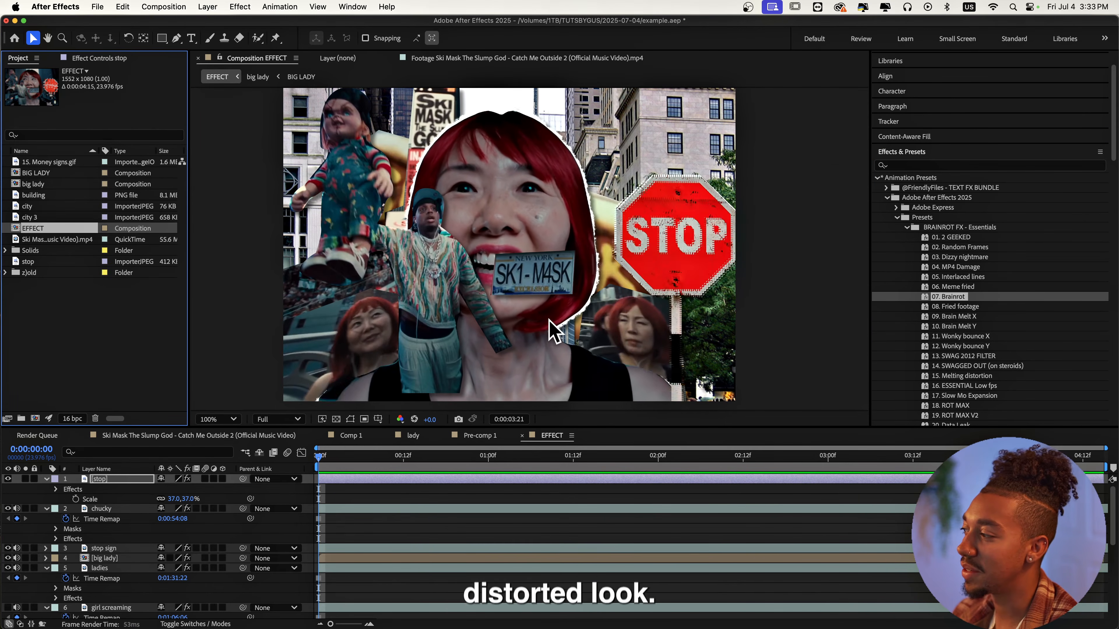
- Apply the "13. SWAG 2012 FILTER" preset to the big lady layer
click(141, 558)
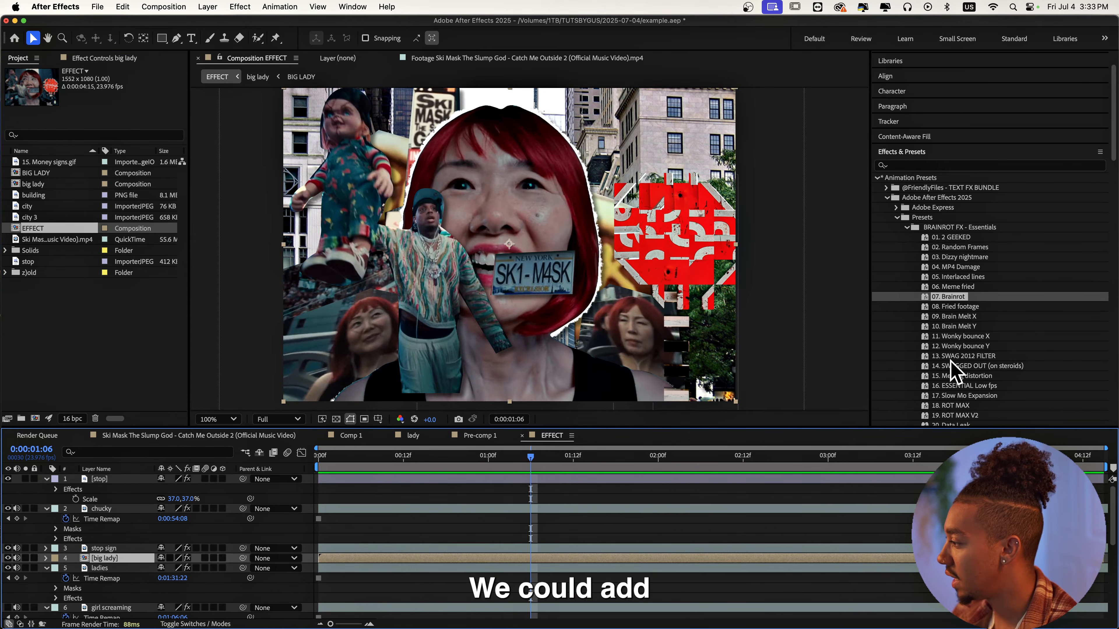
drag(986, 357, 517, 174)
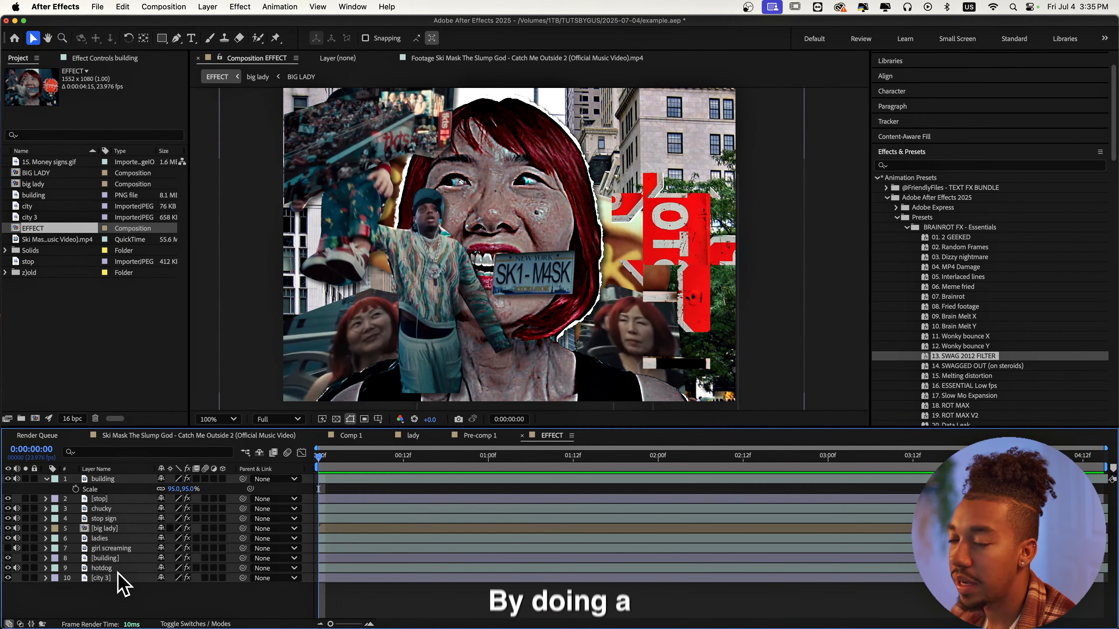
- Convert all layers in the EFFECT composition to 3D layers
key(super+a)
click(223, 480)
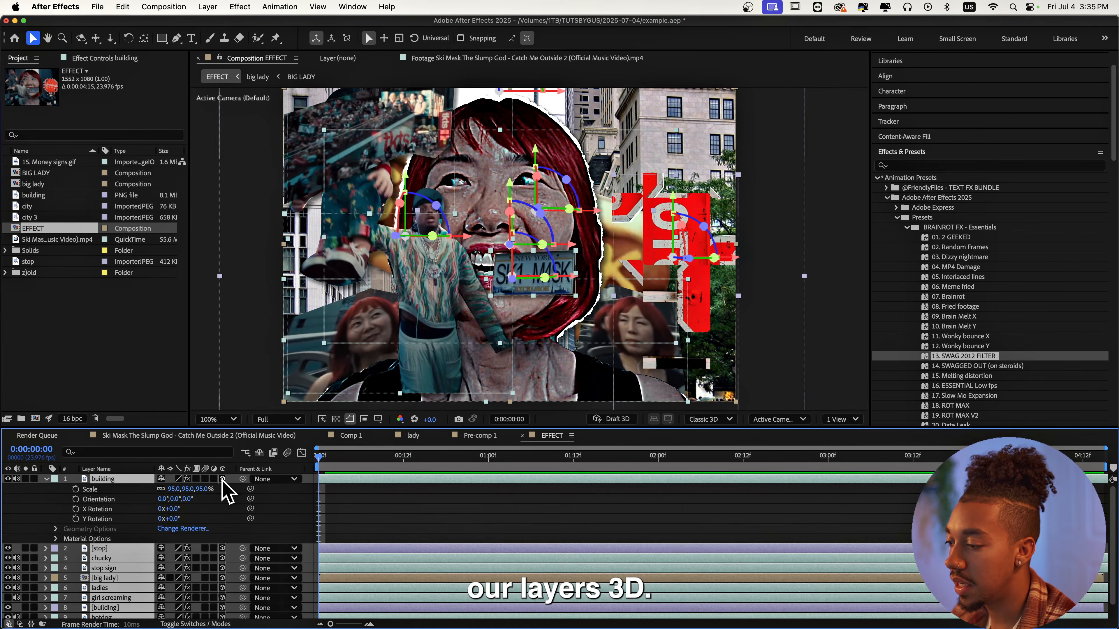
- Add a new null object to the EFFECT composition
click(142, 592)
right_click(142, 589)
mouse_move(181, 475)
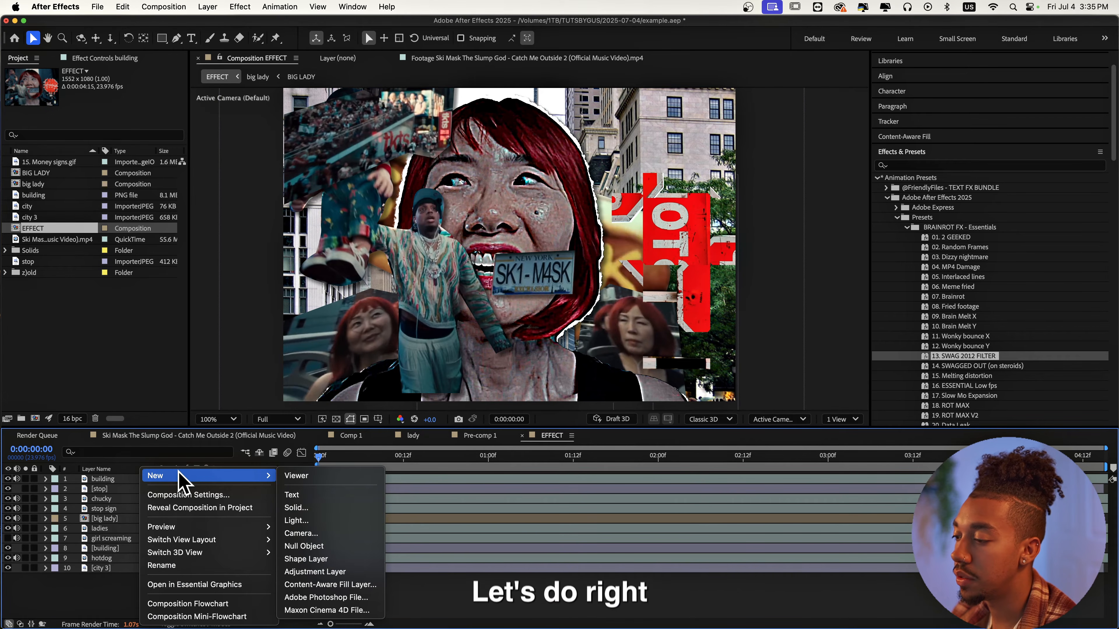
click(314, 551)
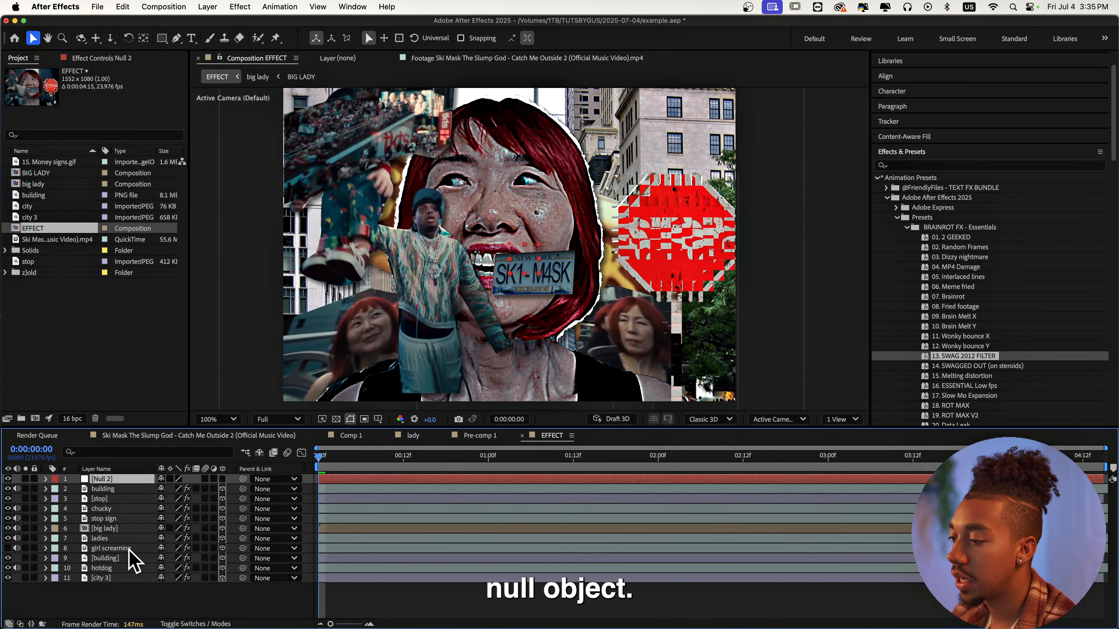
- Parent all image and footage layers, from building down to city 3, to the new null
click(102, 577)
shift+click(99, 489)
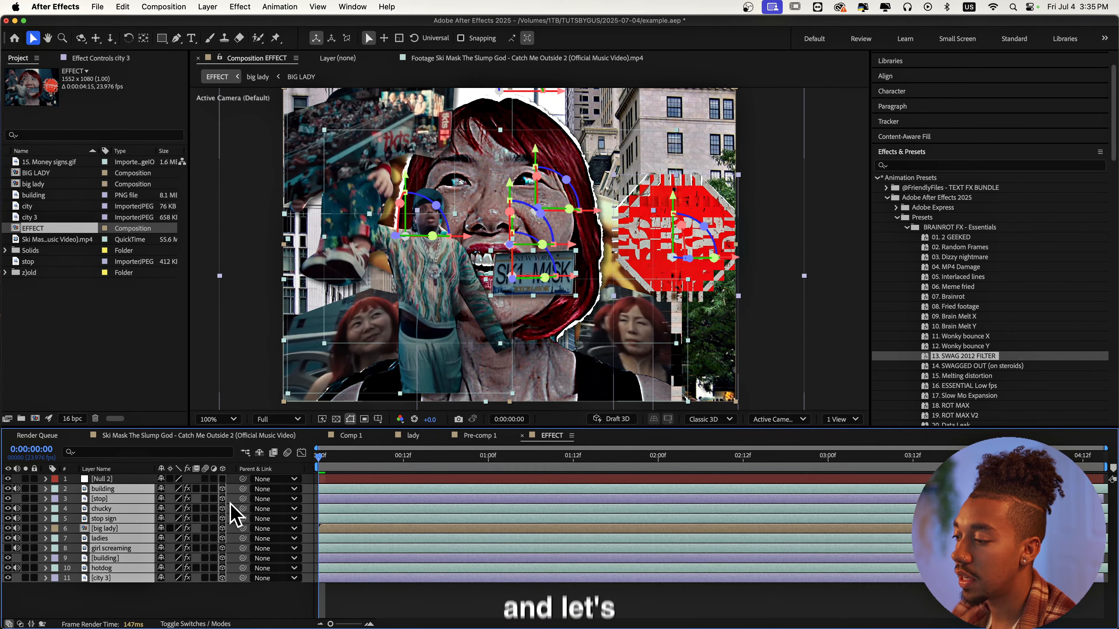
drag(240, 508, 144, 480)
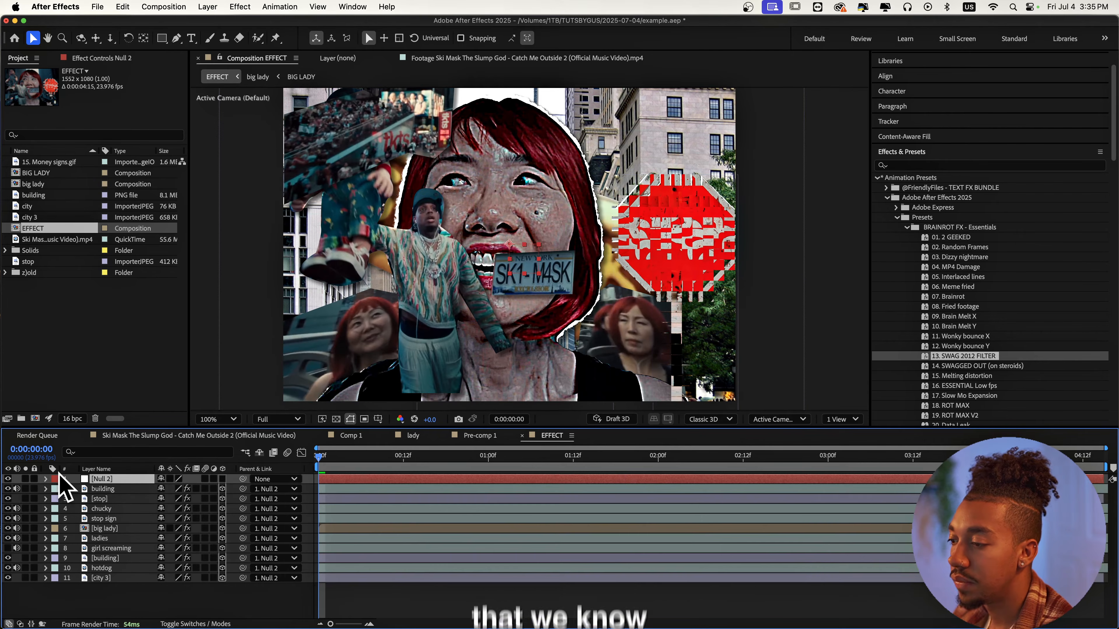
- Make the null a 3D layer and shift the parented collage vertically, ending with its Y position at 568
key(p)
click(222, 479)
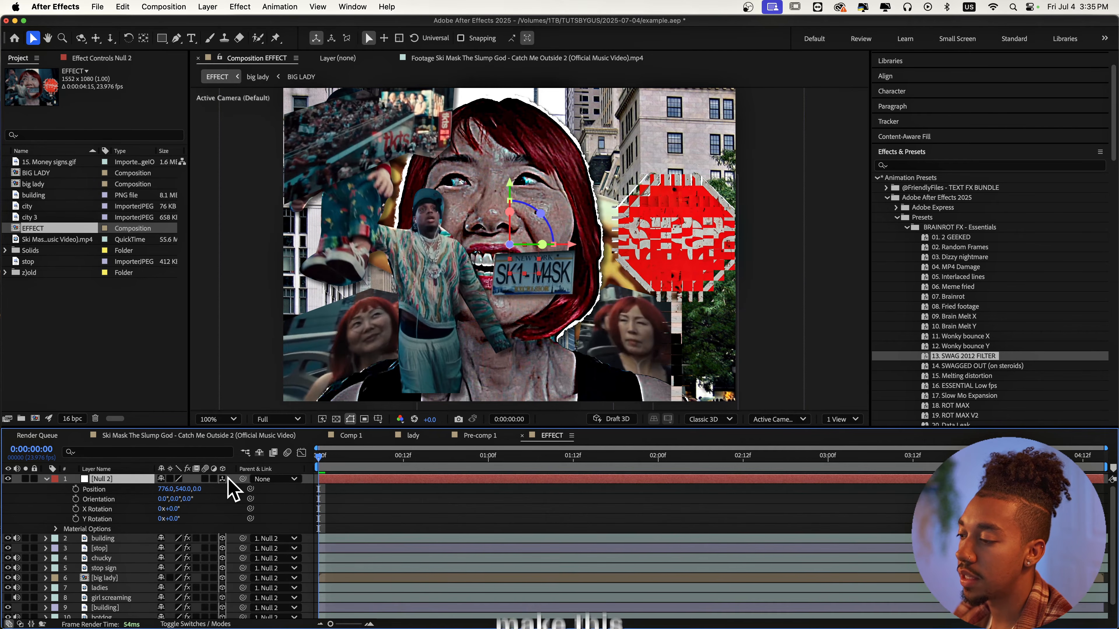
drag(181, 489, 815, 412)
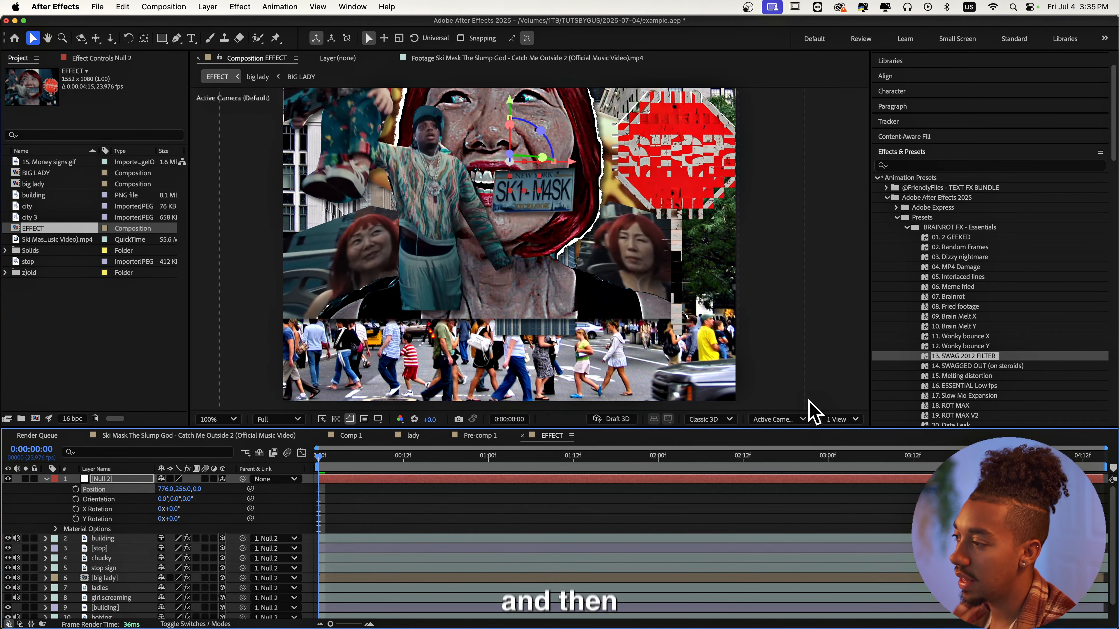
drag(186, 496, 185, 487)
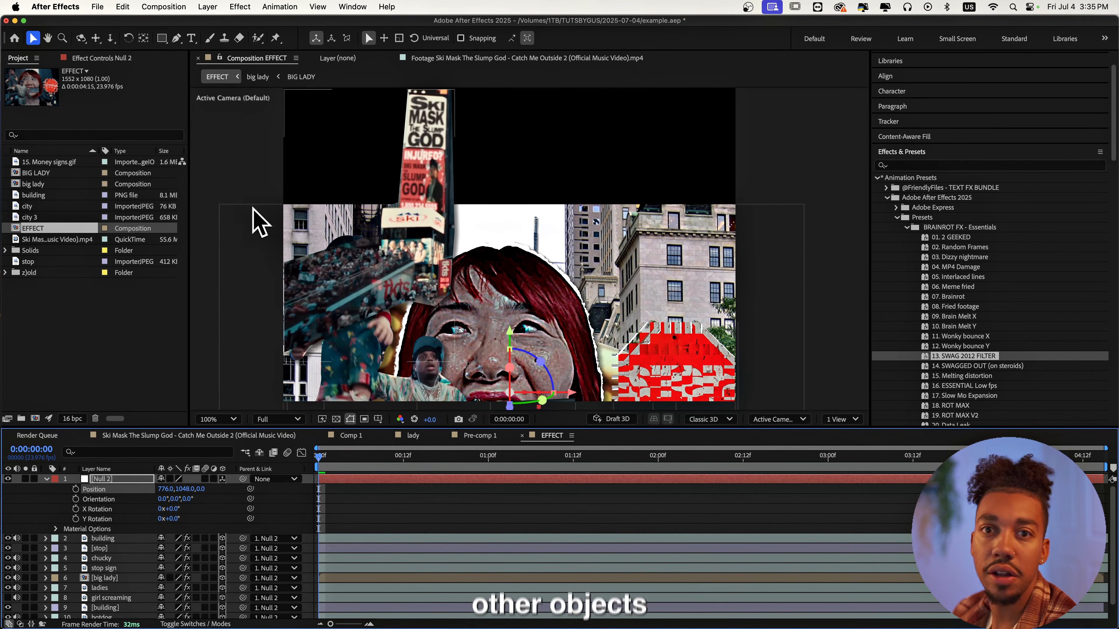
click(413, 385)
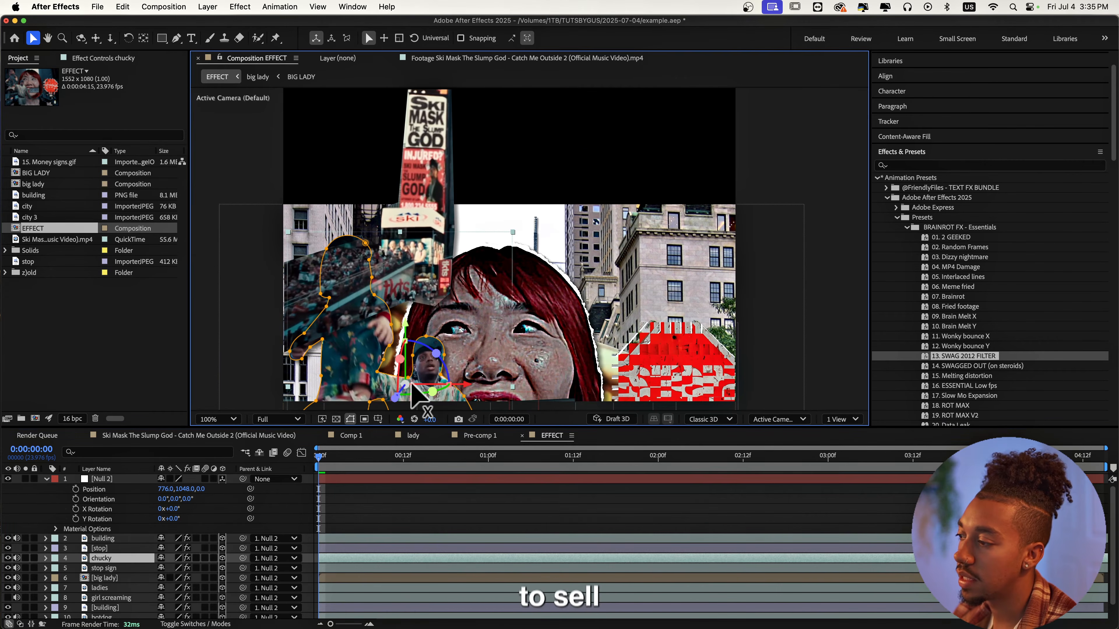
drag(190, 488, 163, 480)
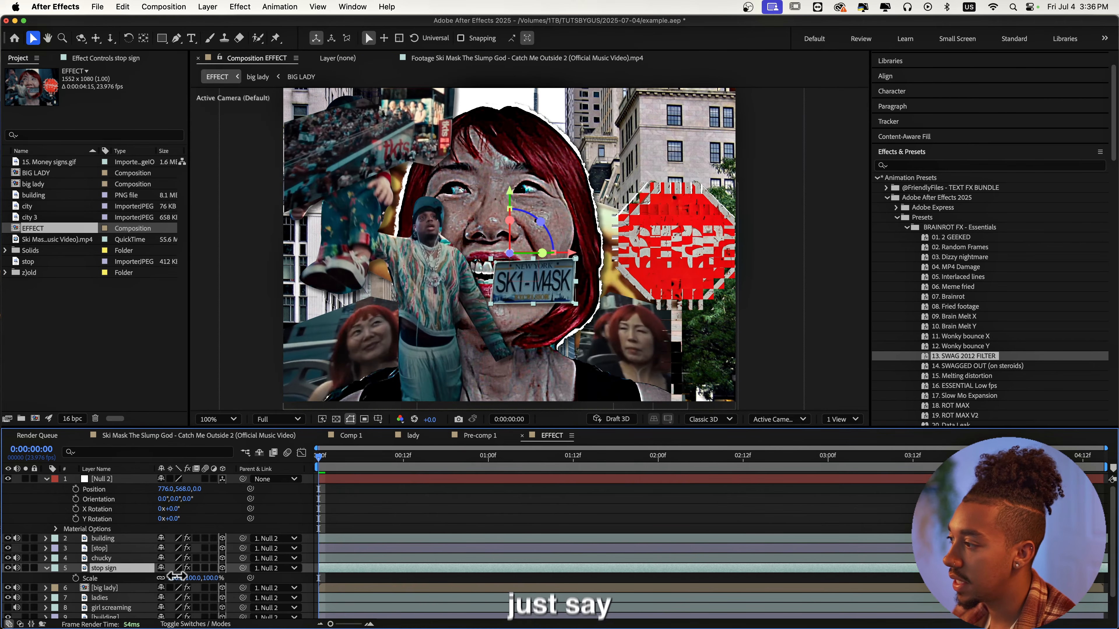
- Scale the stop sign layer with the SK1-M4SK plate to 166% and move it above the big lady's head
drag(177, 576, 205, 576)
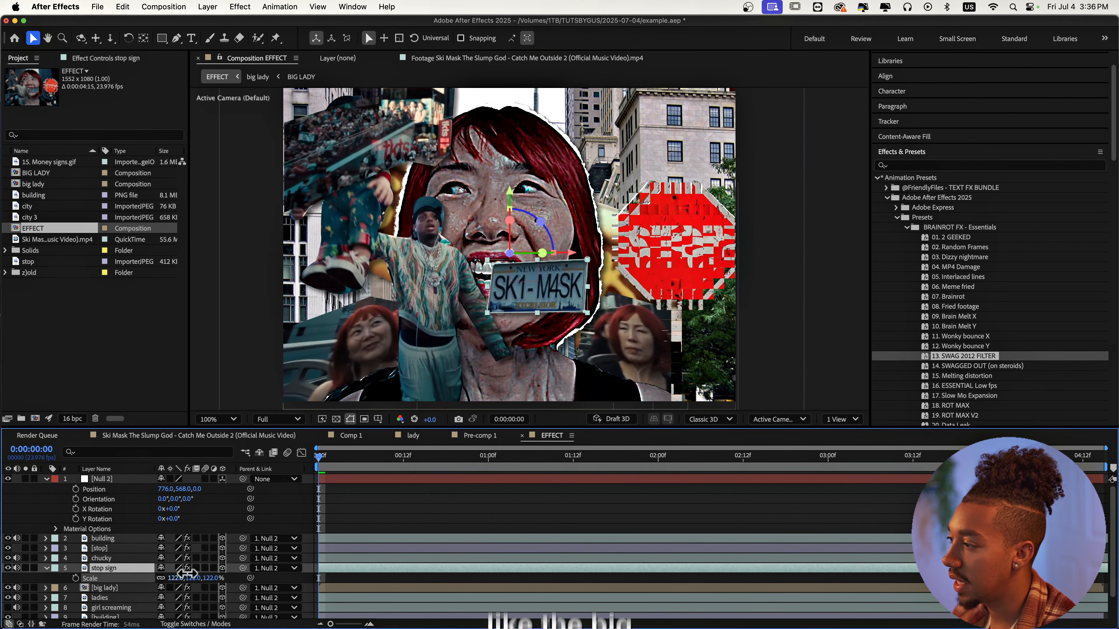
drag(532, 308, 578, 134)
key(comma)
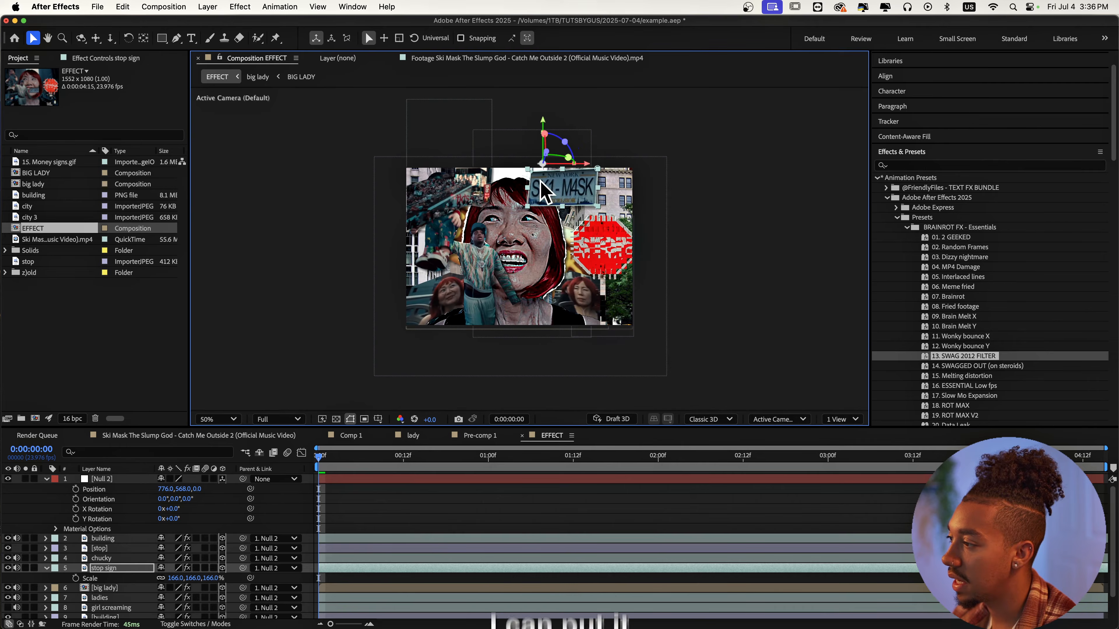
- Set the null's Y position to 1331 and raise the SK1-M4SK plate into the empty area beside the billboard tower
drag(183, 489, 254, 474)
key(period)
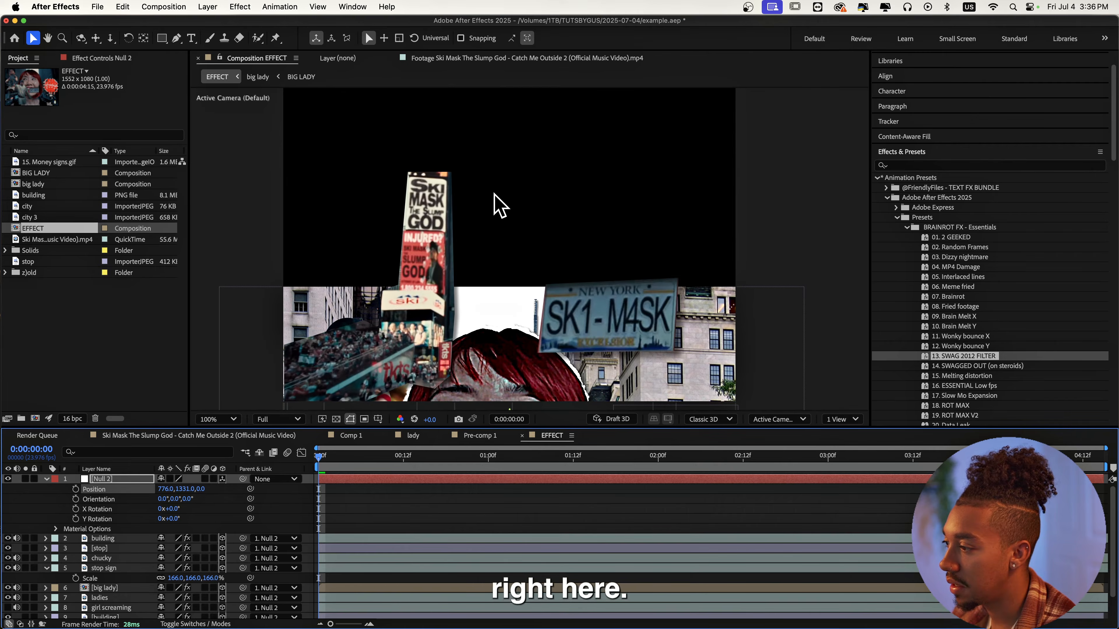
key(comma)
click(438, 203)
drag(528, 185, 494, 195)
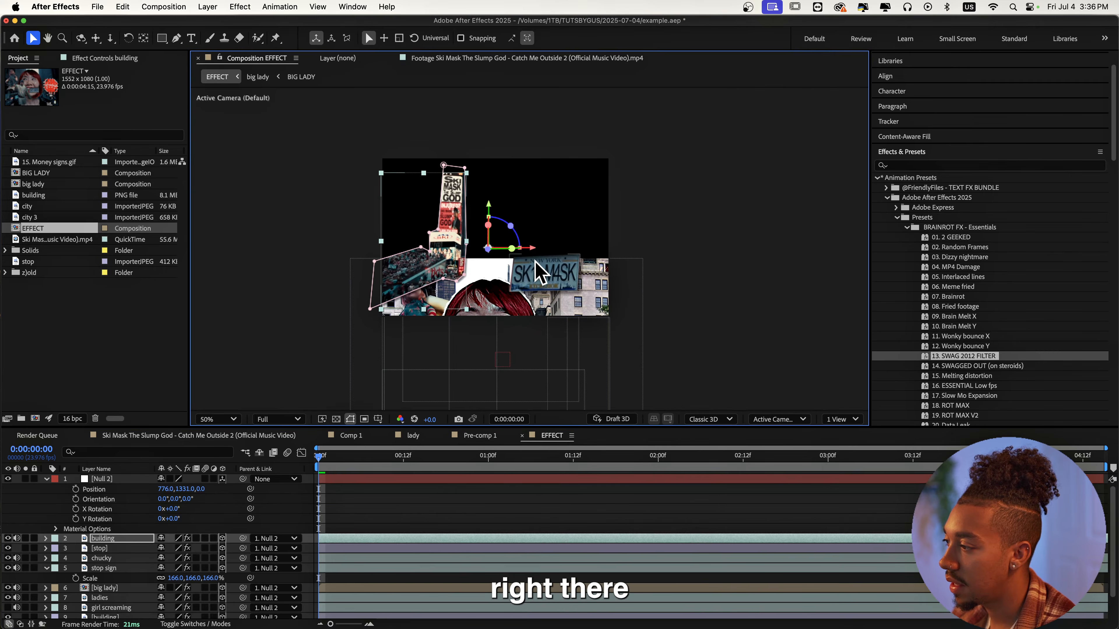
drag(538, 269, 546, 234)
- Add the city image to the composition, scale it to 255% over the empty upper area and parent it to the null
scroll(81, 594, down, 2)
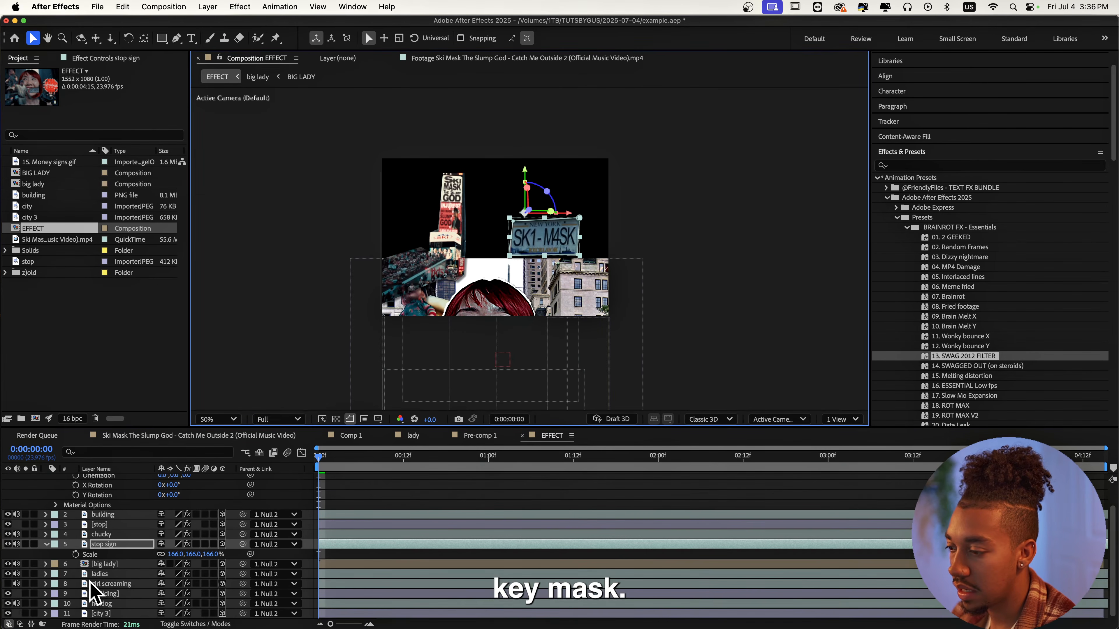
click(106, 614)
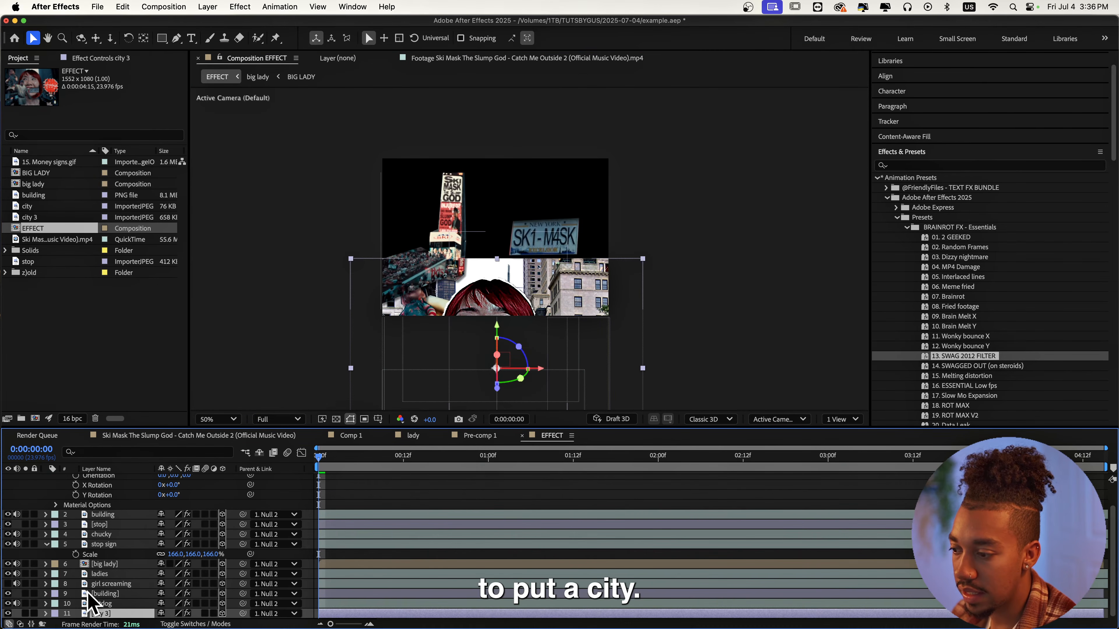
scroll(91, 595, up, 2)
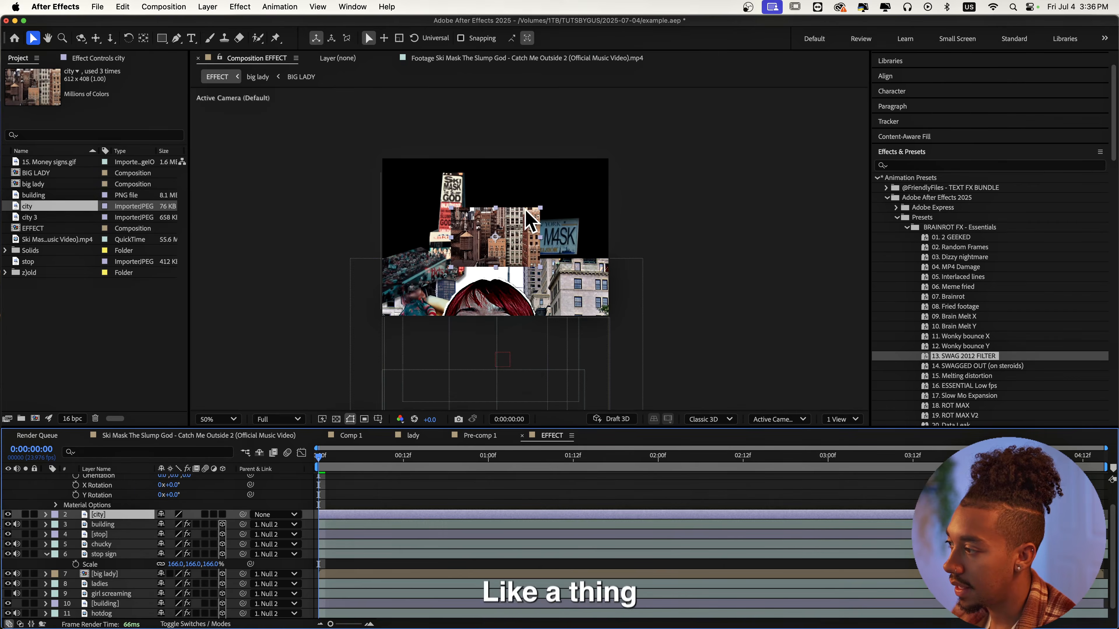
key(s)
drag(177, 525, 241, 504)
drag(533, 222, 535, 205)
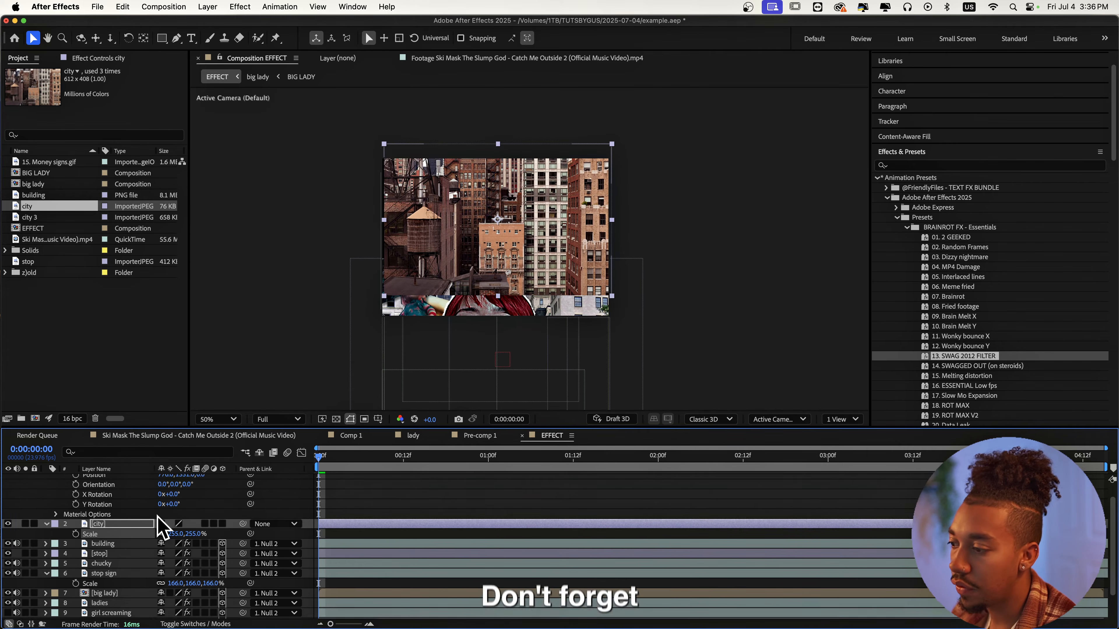
scroll(207, 523, up, 2)
drag(132, 518, 111, 480)
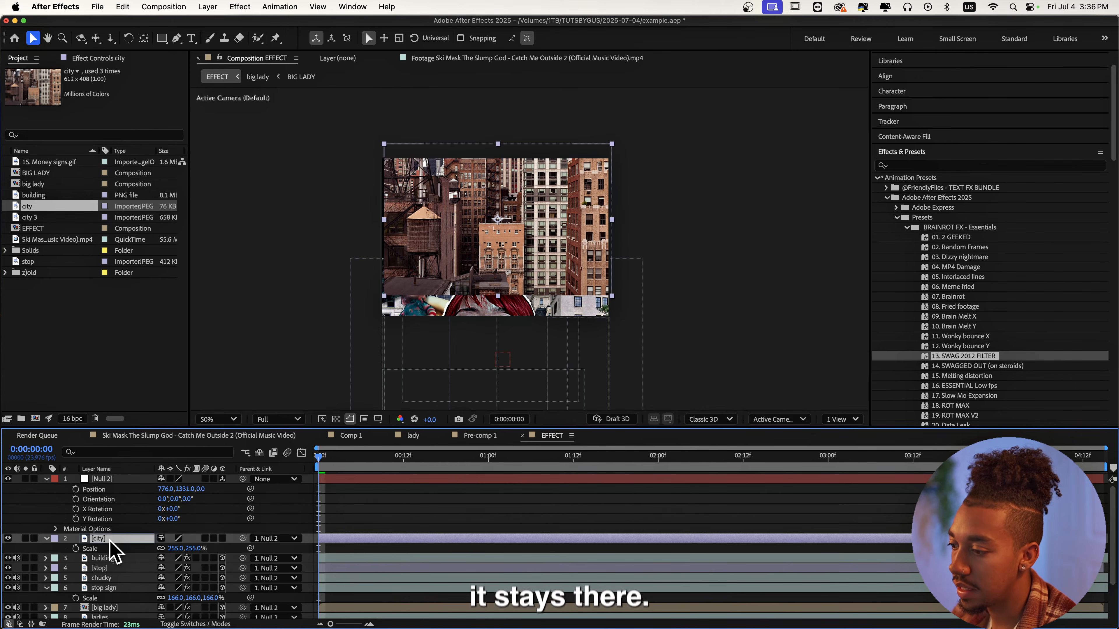
- Place the girl screaming cutout in front of the upper city background and scale it to 63%
mouse_move(109, 588)
mouse_down()
mouse_move(113, 616)
mouse_move(120, 582)
mouse_up()
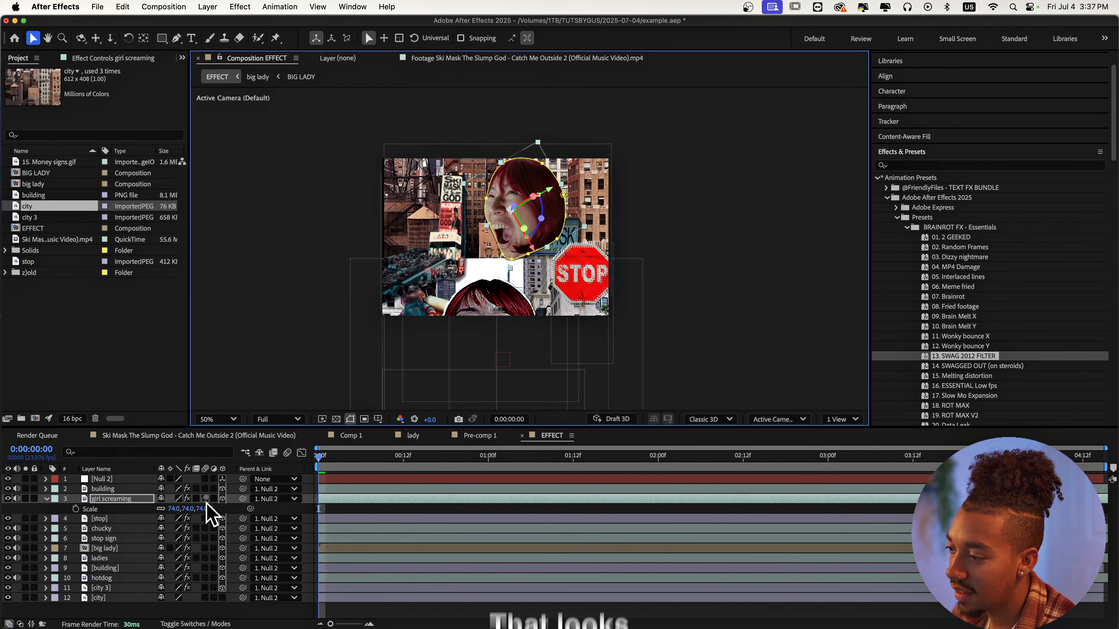
drag(170, 508, 168, 508)
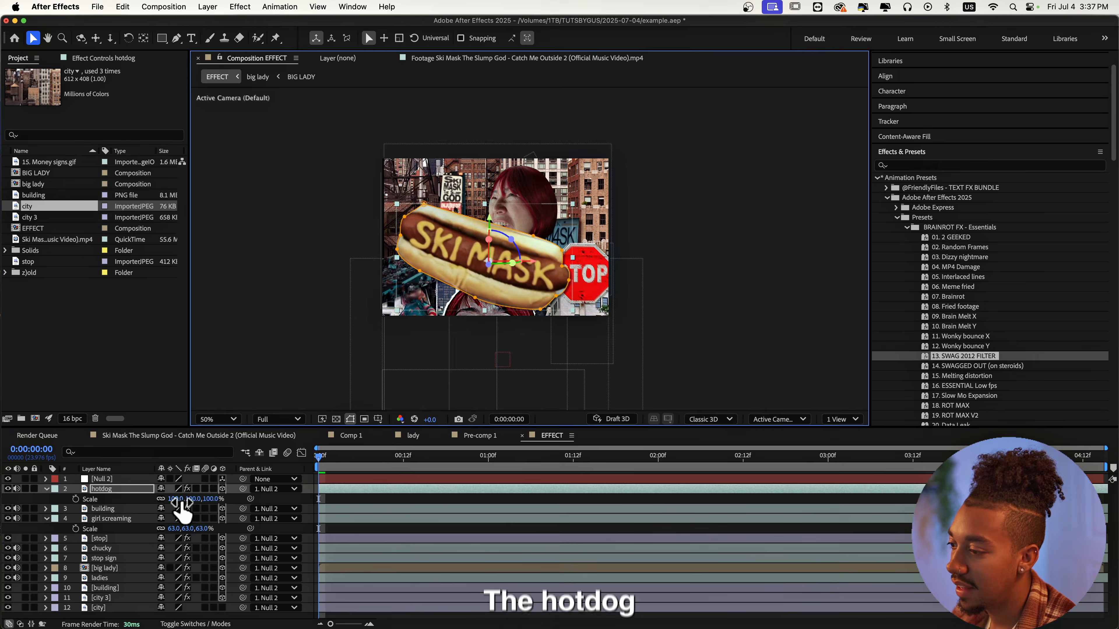
- Shrink the hotdog cutout, set its Z rotation to -34° and place it just below the screaming girl's mouth
drag(178, 499, 152, 529)
key(r)
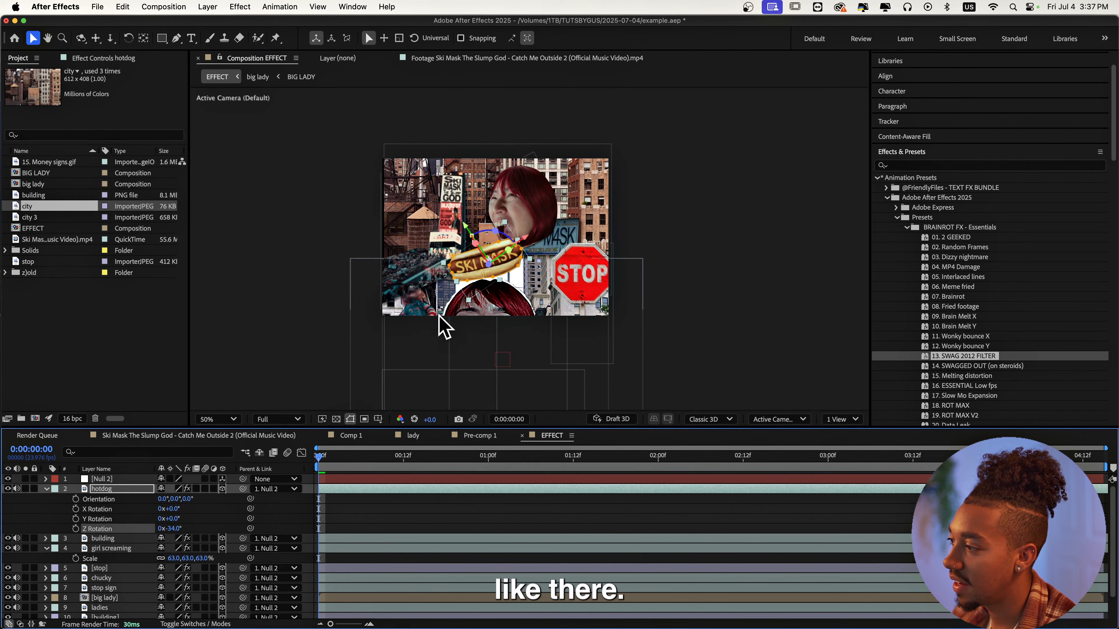
drag(485, 262, 468, 264)
- Shift the null's Y position so the lower street scene with the big lady fills the frame again
click(88, 479)
key(p)
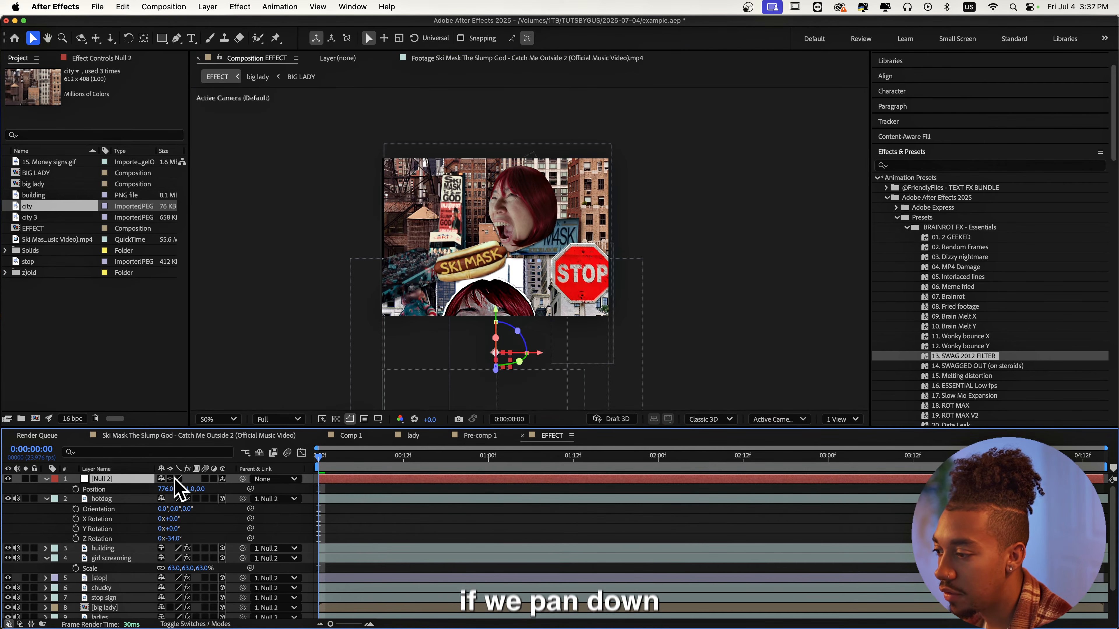
drag(184, 489, 135, 492)
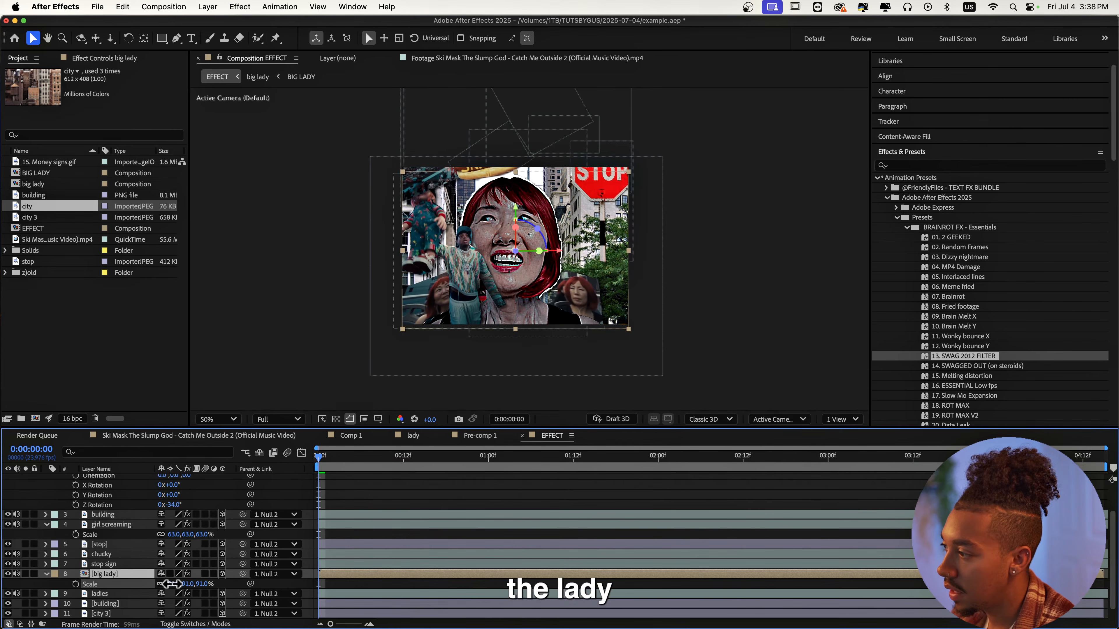
- Scale the big lady layer to 77% and move it toward the lower right of the composition
drag(171, 584, 157, 582)
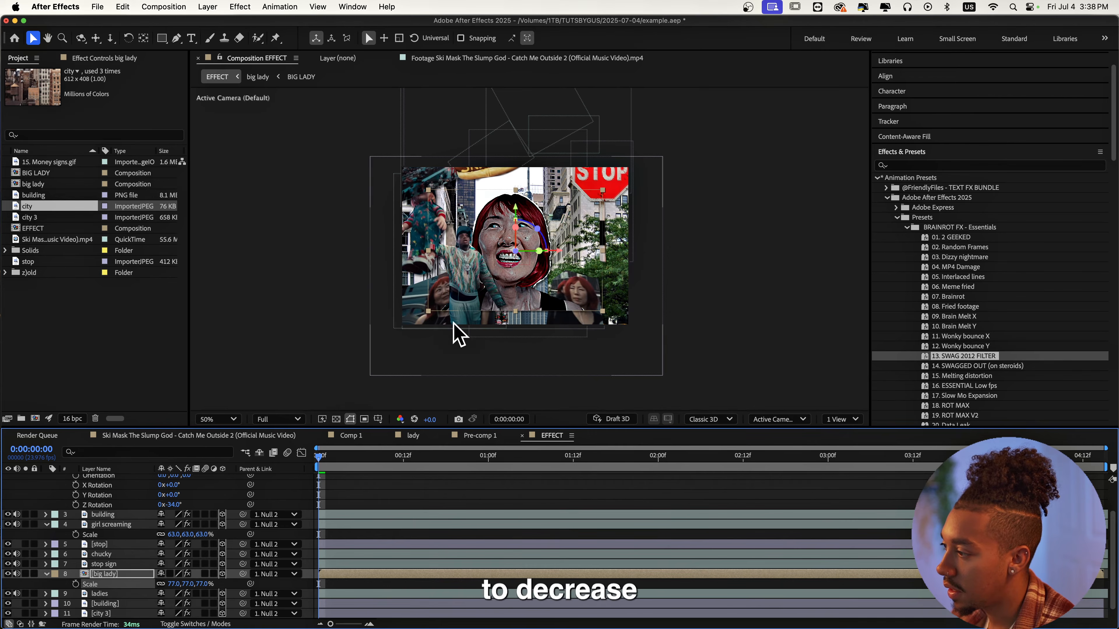
drag(500, 257, 541, 309)
- Scale the chucky layer to 124% and reposition it over the left half of the street scene
click(439, 266)
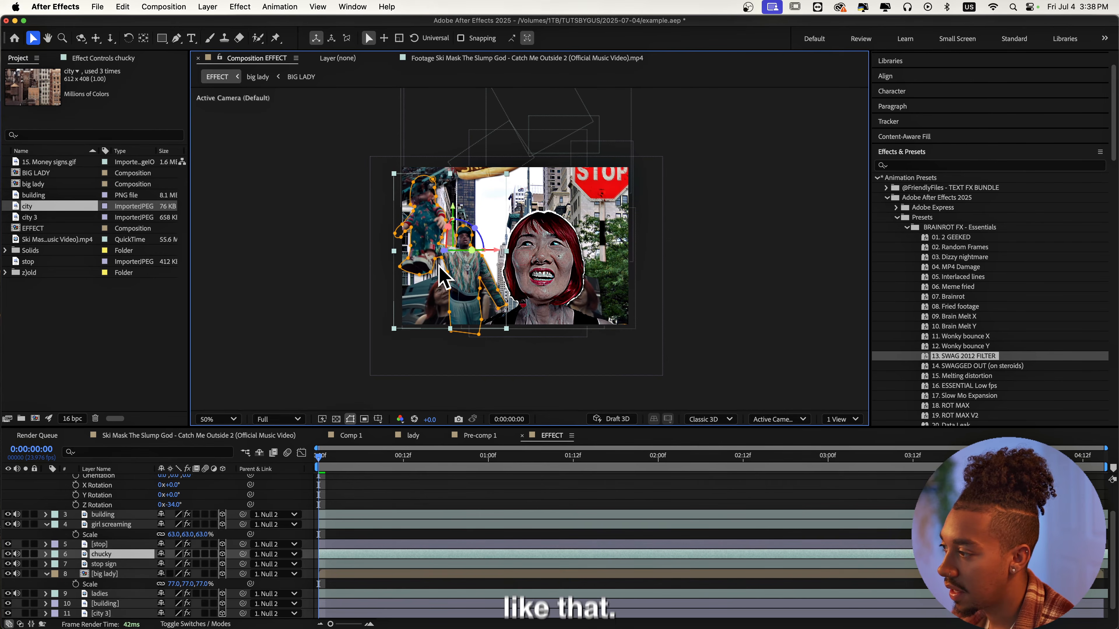
key(s)
drag(176, 564, 189, 569)
drag(440, 247, 445, 237)
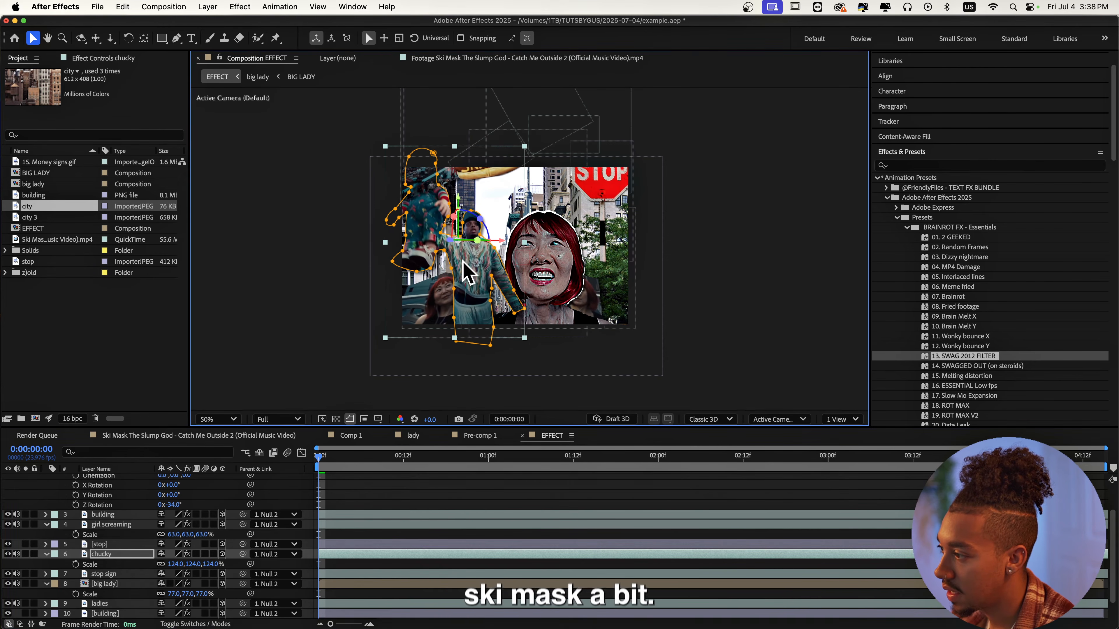
- Set the chucky layer's Z rotation to 10° and raise the cutout slightly
key(r)
drag(176, 593, 175, 589)
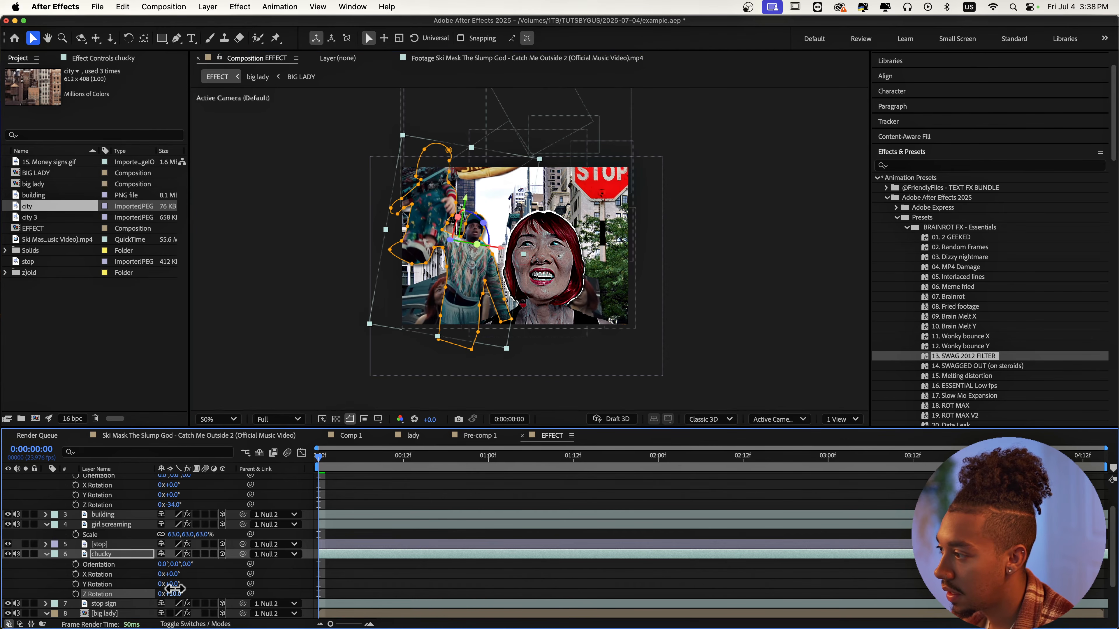
drag(456, 300, 455, 293)
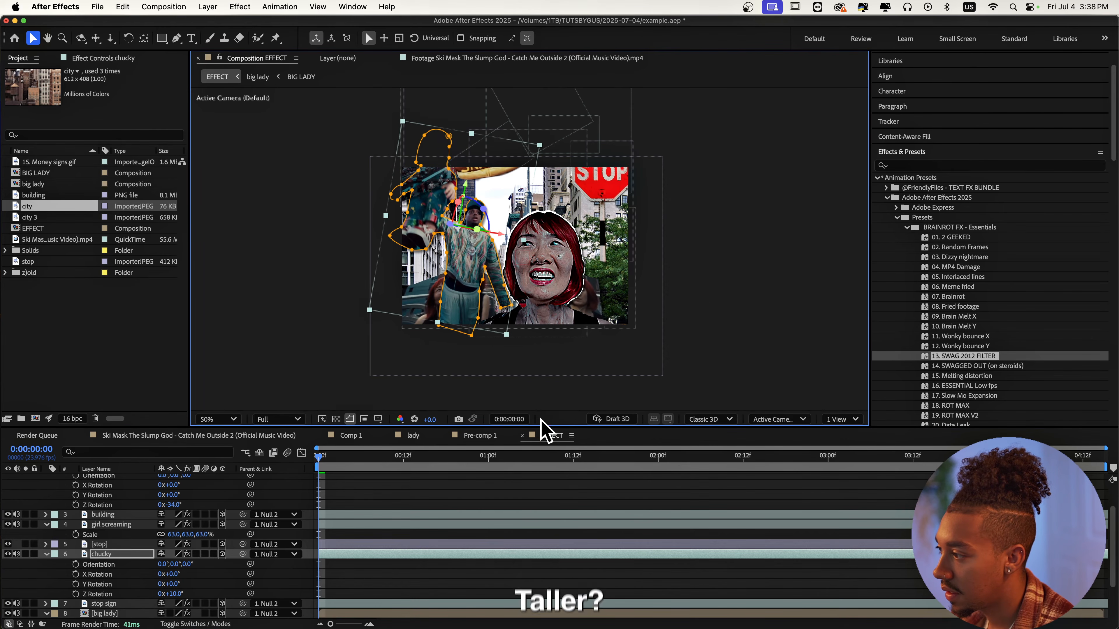
click(632, 275)
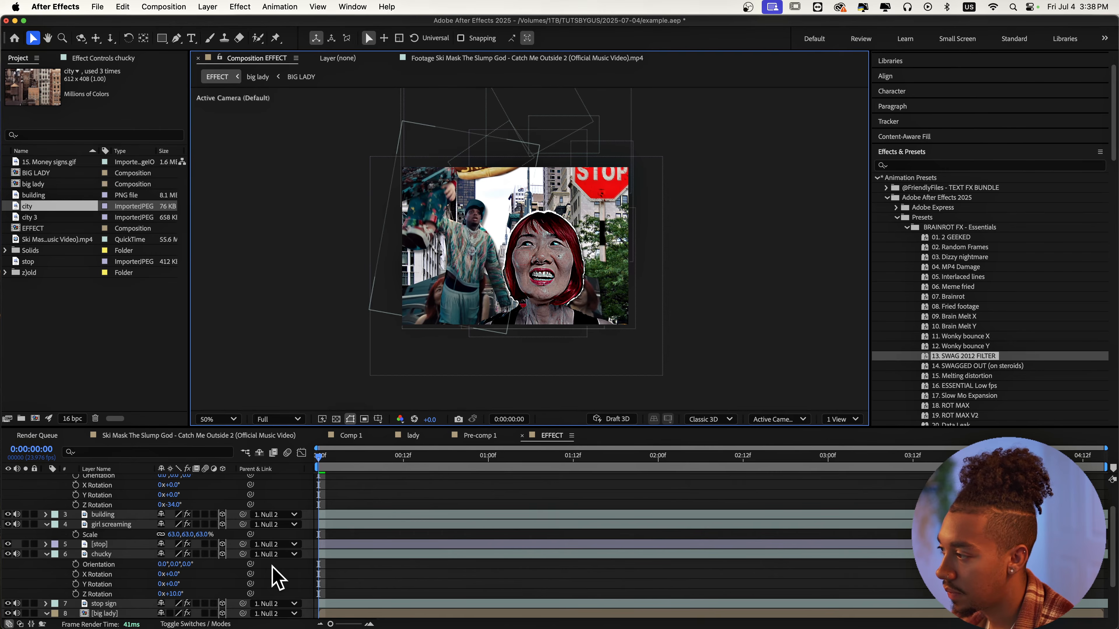
- Move the stop layer between the man and the big lady and scale it to 49%
scroll(168, 569, down, 3)
click(106, 554)
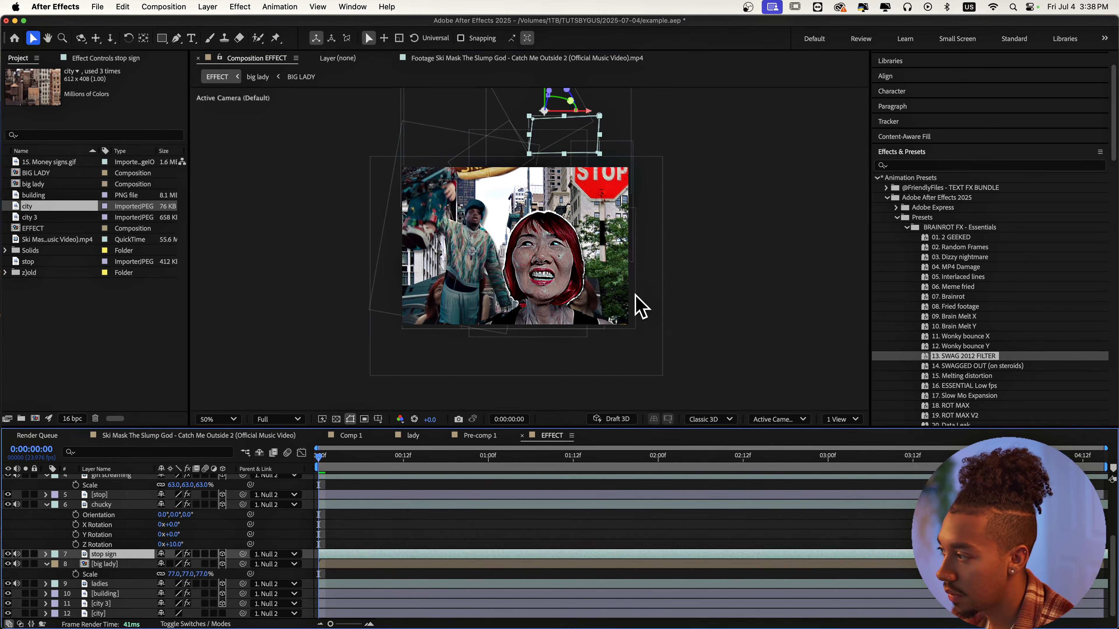
drag(602, 203, 510, 230)
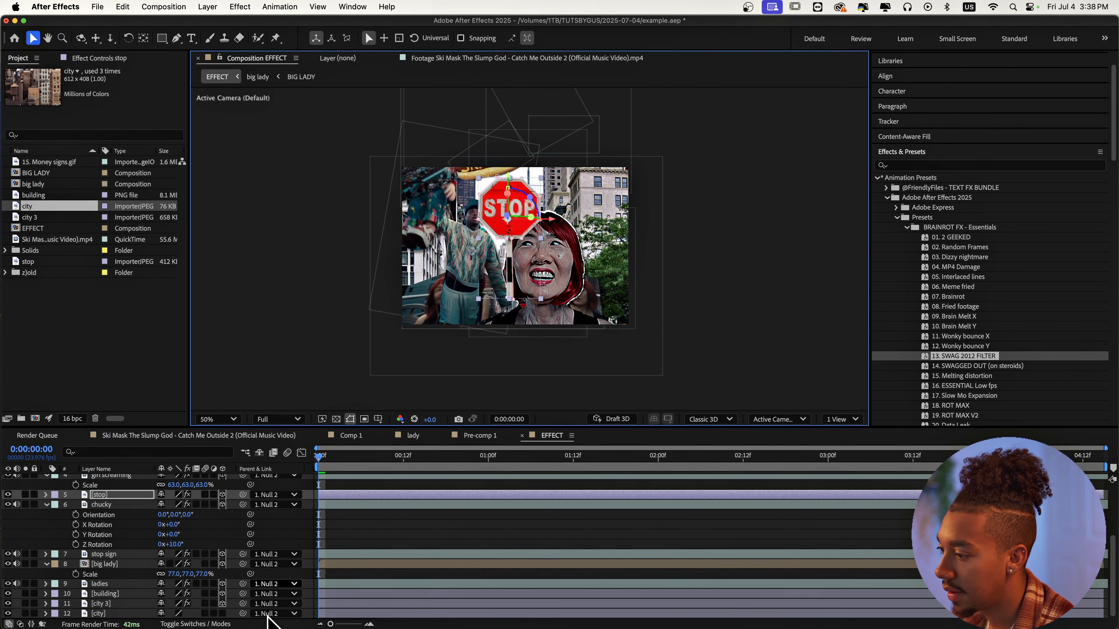
key(s)
drag(175, 506, 181, 507)
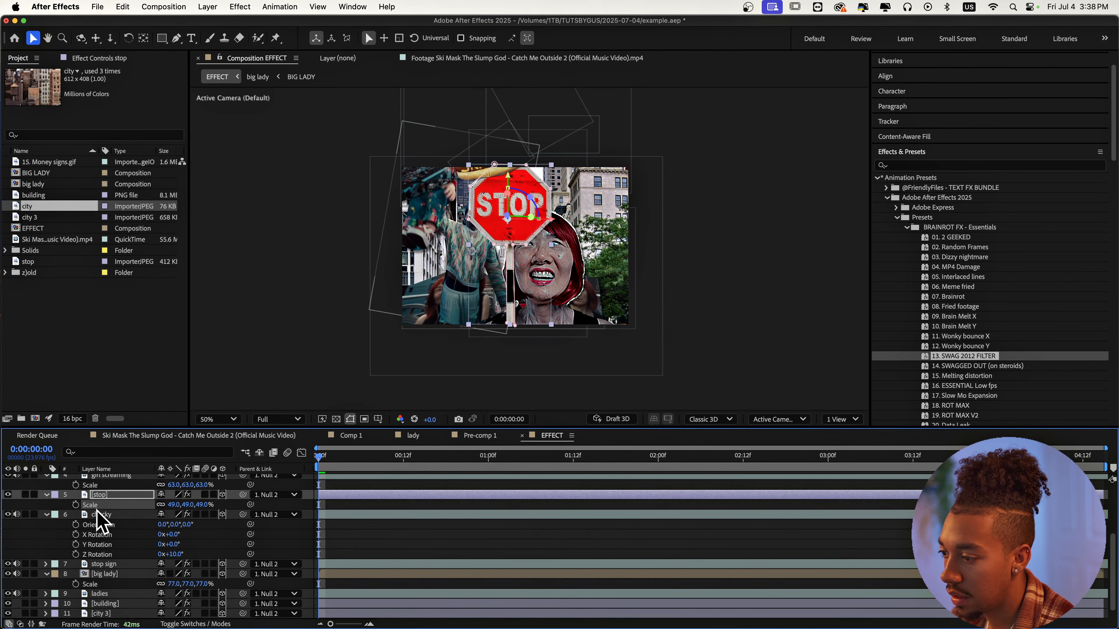
- Place the stop layer behind the big lady layer and preview the composition with layer controls hidden
drag(106, 502, 119, 597)
key(shift+super+h)
key(space)
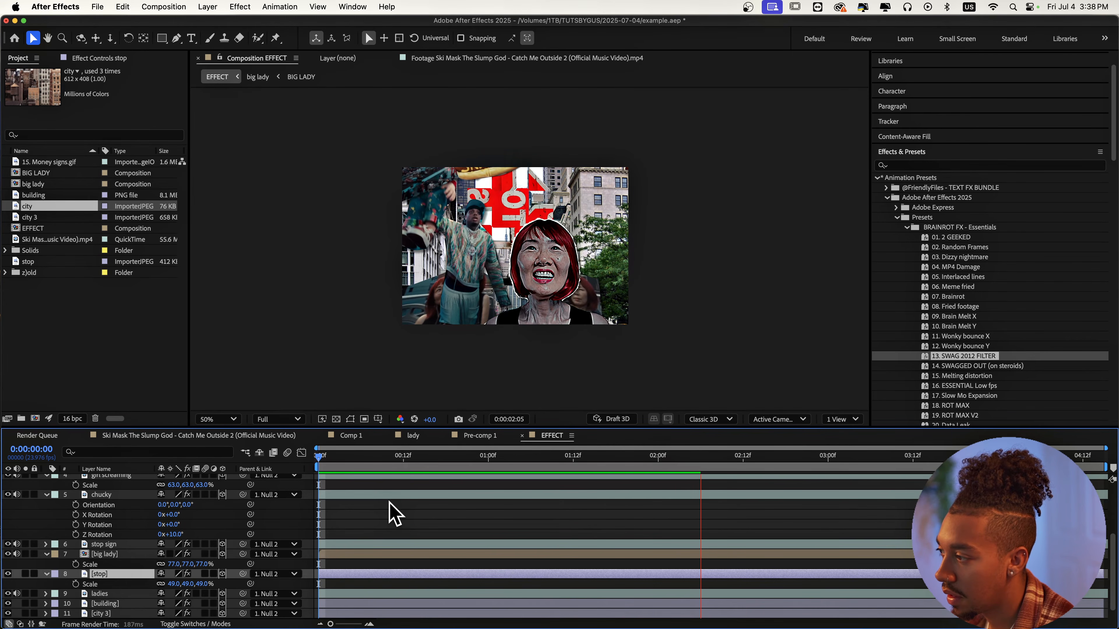
scroll(379, 510, up, 3)
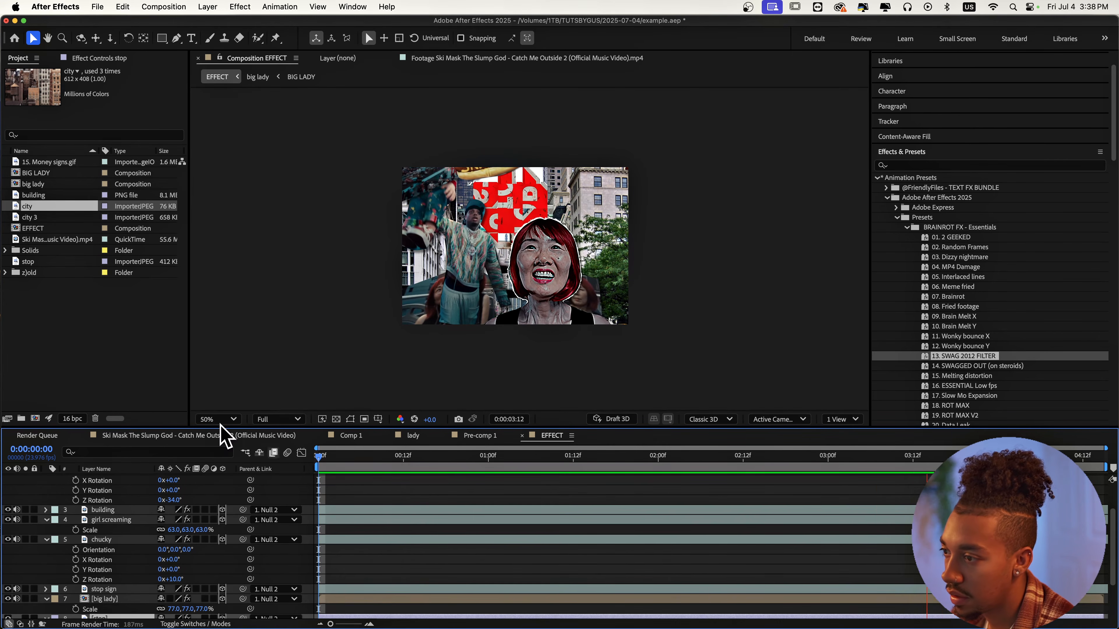
key(space)
- Move the skyscraper building image above the stop sign layer, scale it to 52% and place it on the frame's right side
scroll(53, 507, down, 3)
drag(103, 596, 106, 513)
drag(513, 317, 581, 298)
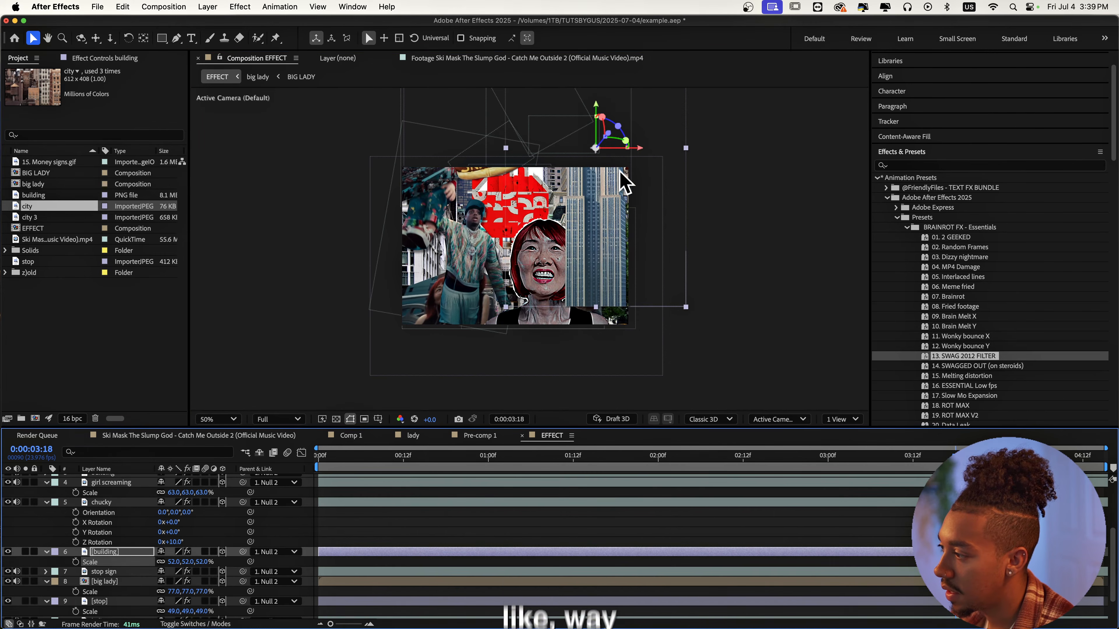
- Reposition the skyscraper image beside the big lady and set Null 2's Y position to 594
drag(621, 173, 585, 202)
drag(183, 489, 133, 489)
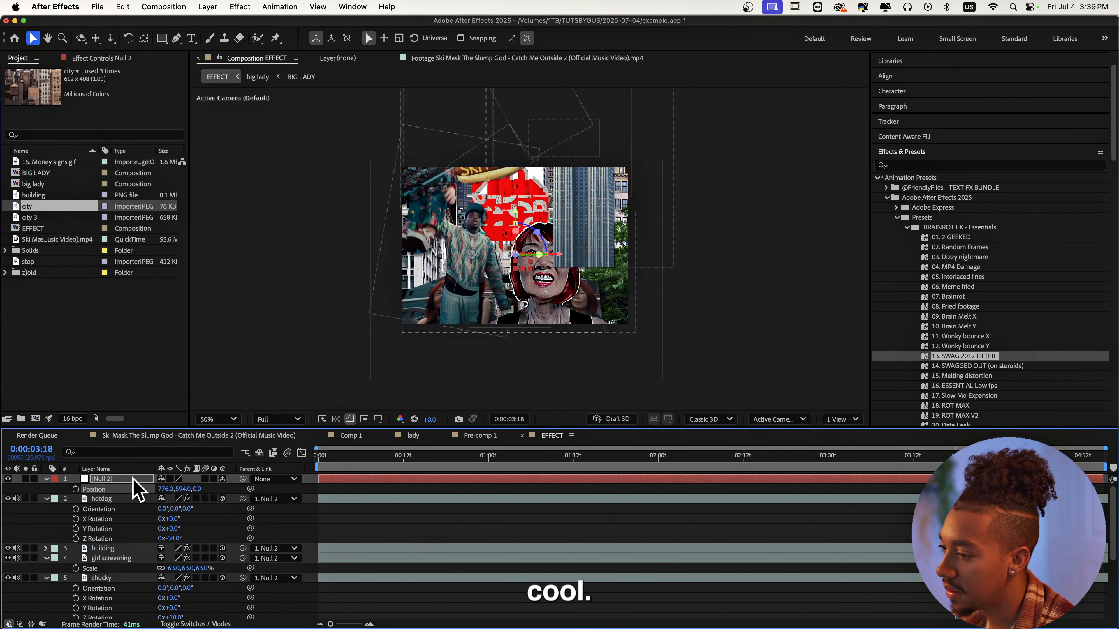
- Cut a jagged lower edge into the skyscraper building layer with a Pen tool mask
scroll(105, 511, down, 3)
click(106, 502)
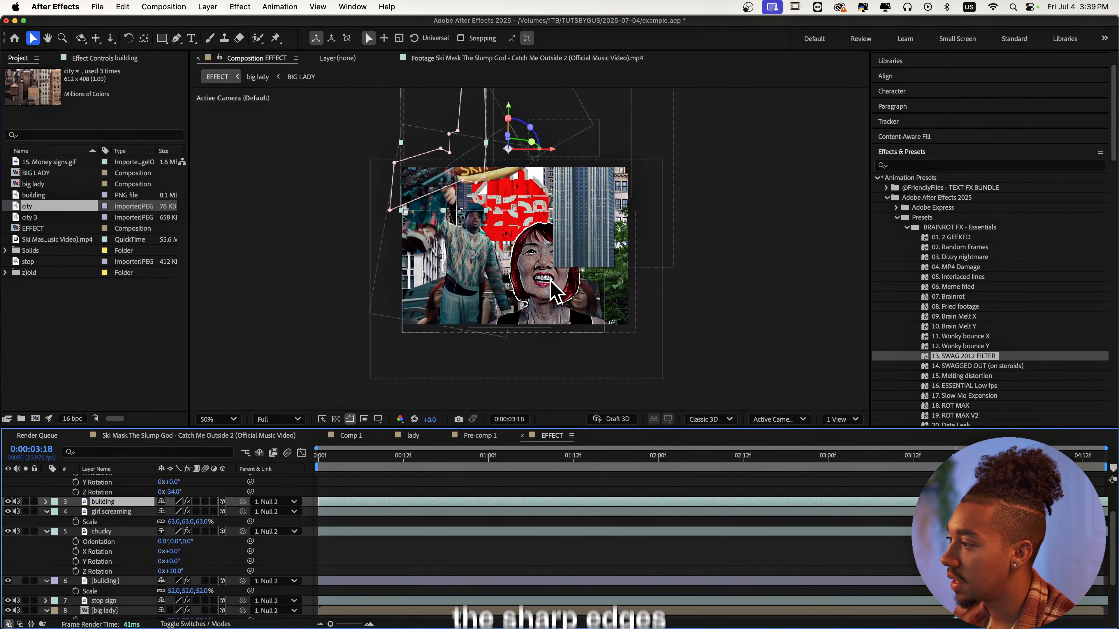
click(576, 251)
key(g)
click(547, 241)
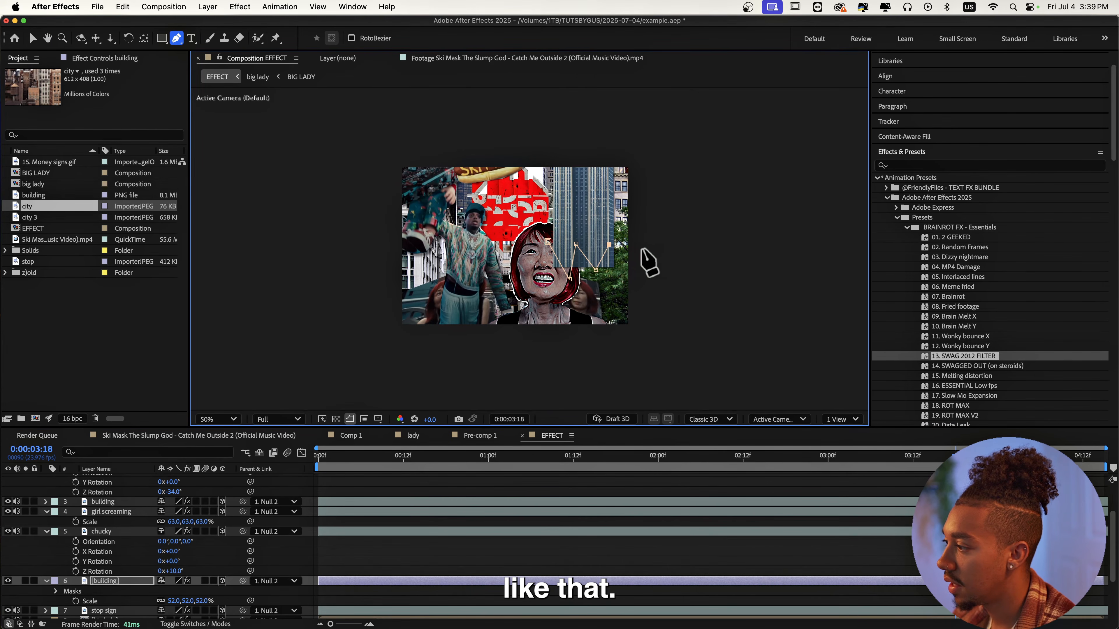
scroll(651, 189, up, 1)
click(673, 141)
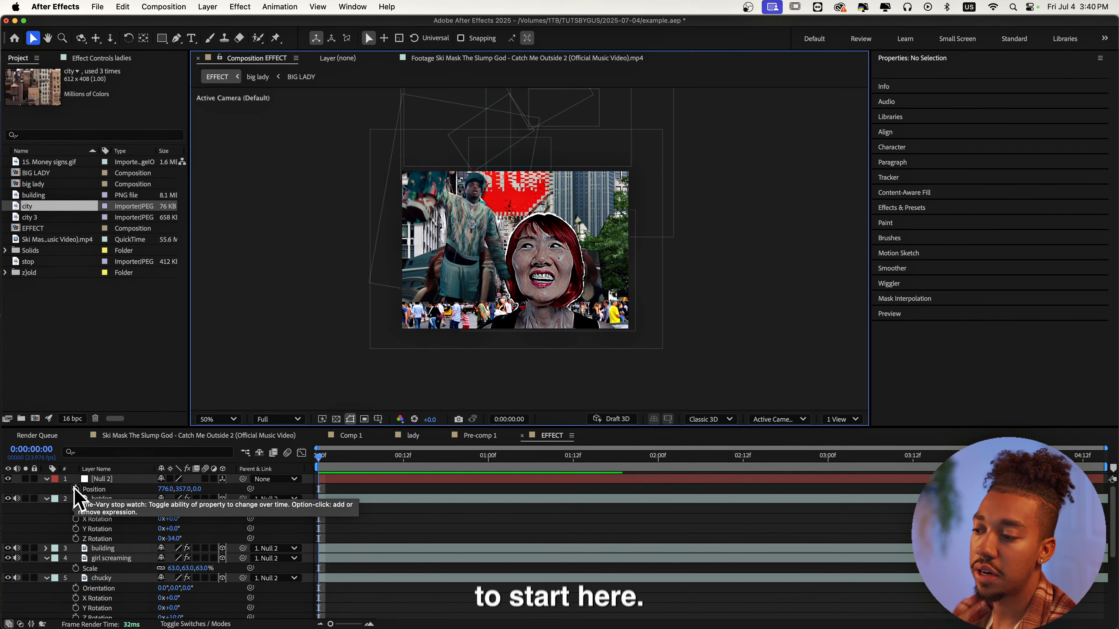
- Keyframe Null 2's Y position from 357 at 0:00:00:00 to 1419 at 0:00:03:12
click(76, 489)
drag(489, 458, 913, 460)
drag(182, 490, 253, 473)
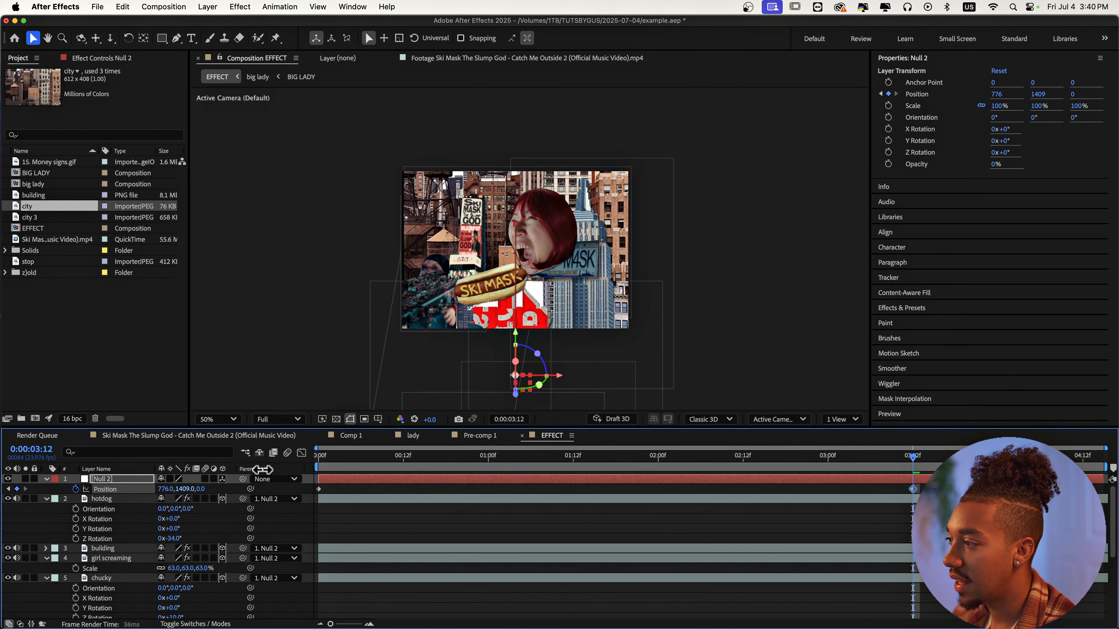
key(period)
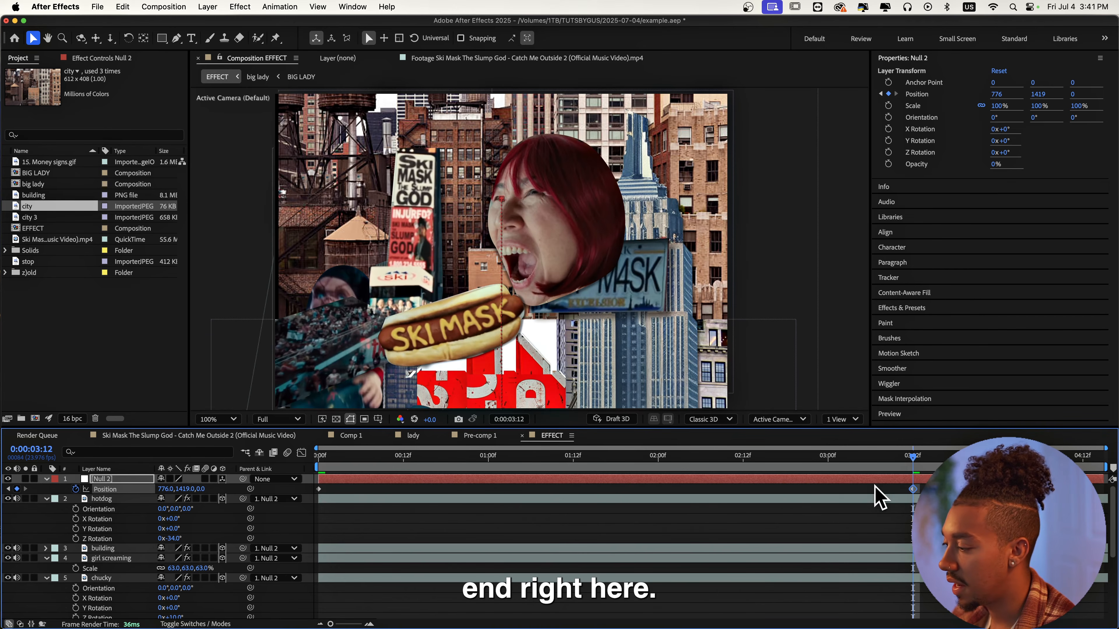
- Preview the panning animation and shift Null 2's ending position keyframe toward the end of the composition
key(space)
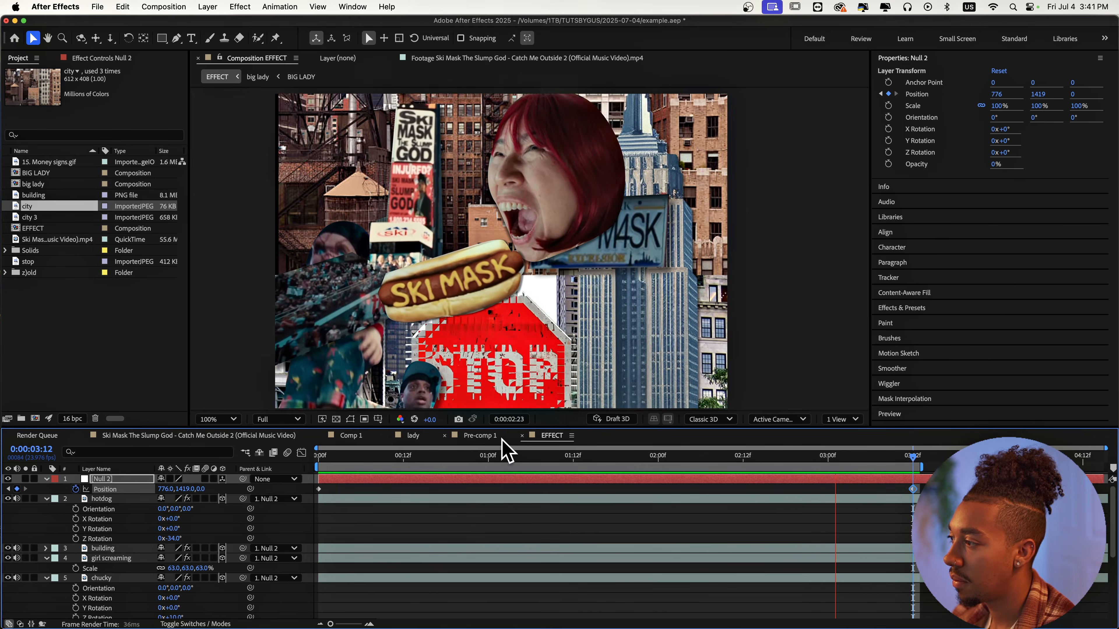
click(936, 458)
key(space)
key(space)
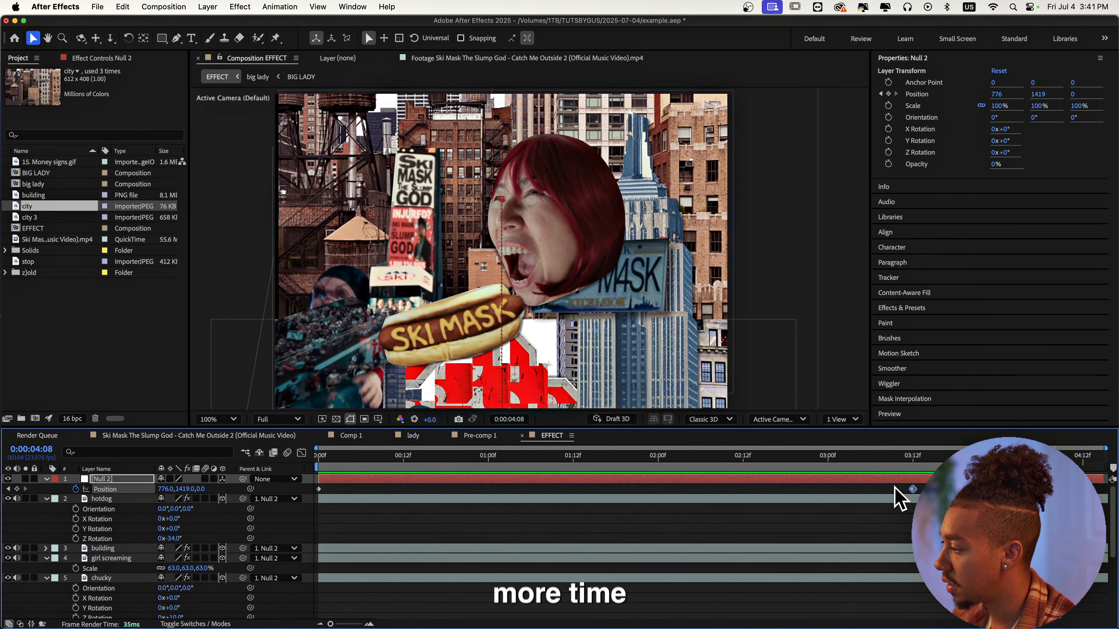
key(space)
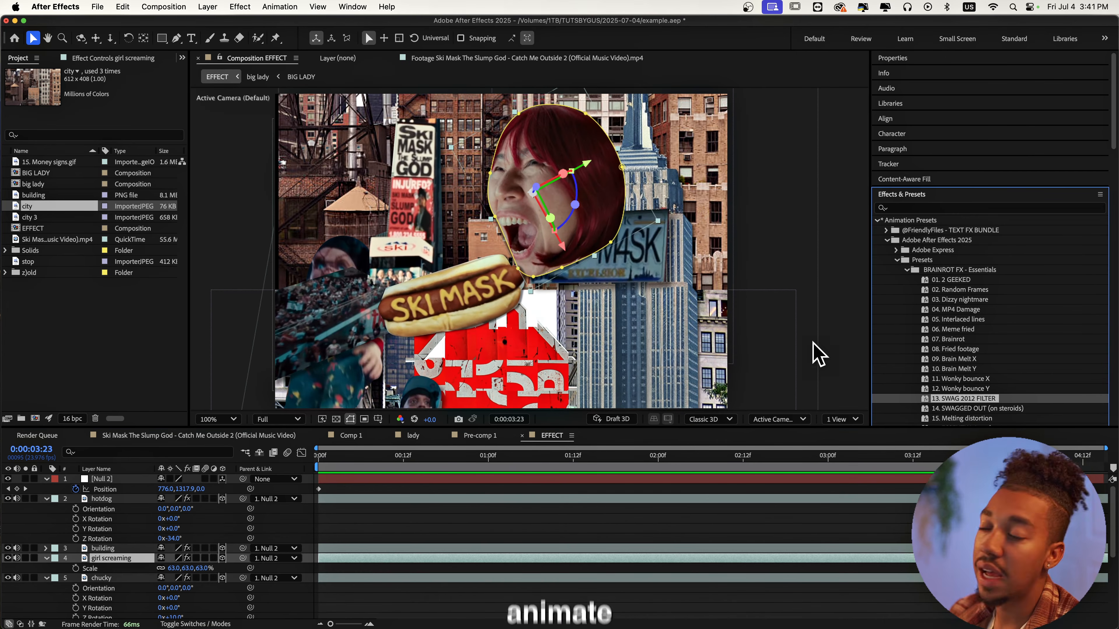
- Apply the 07. Seizure shake preset from BRAINROT FX - Text Sauce to the girl screaming layer
scroll(923, 282, down, 2)
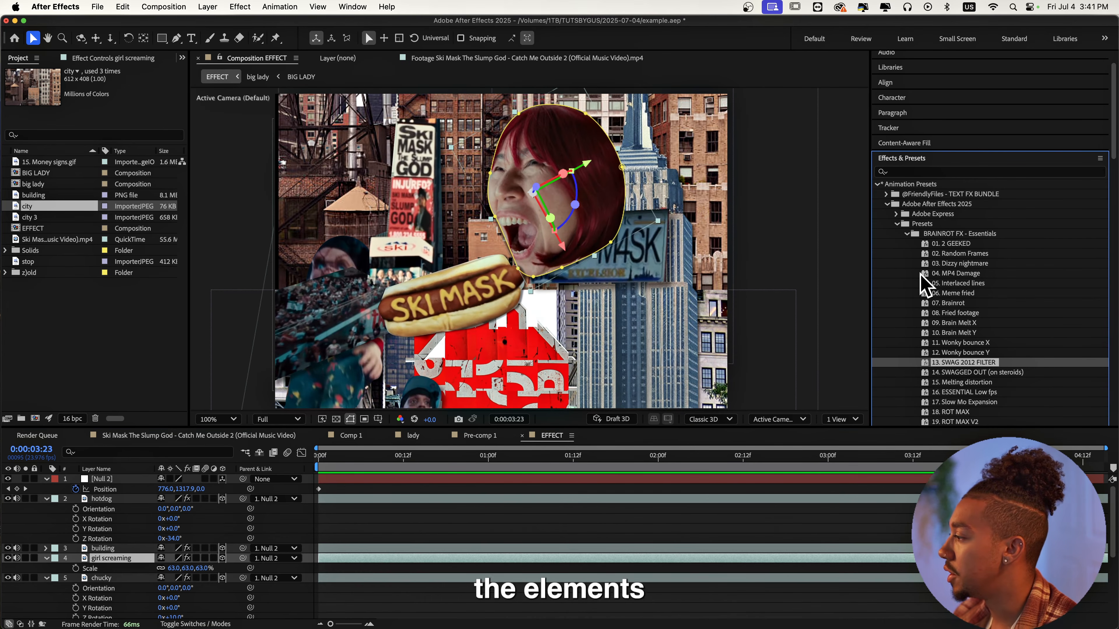
scroll(927, 277, down, 2)
double_click(930, 279)
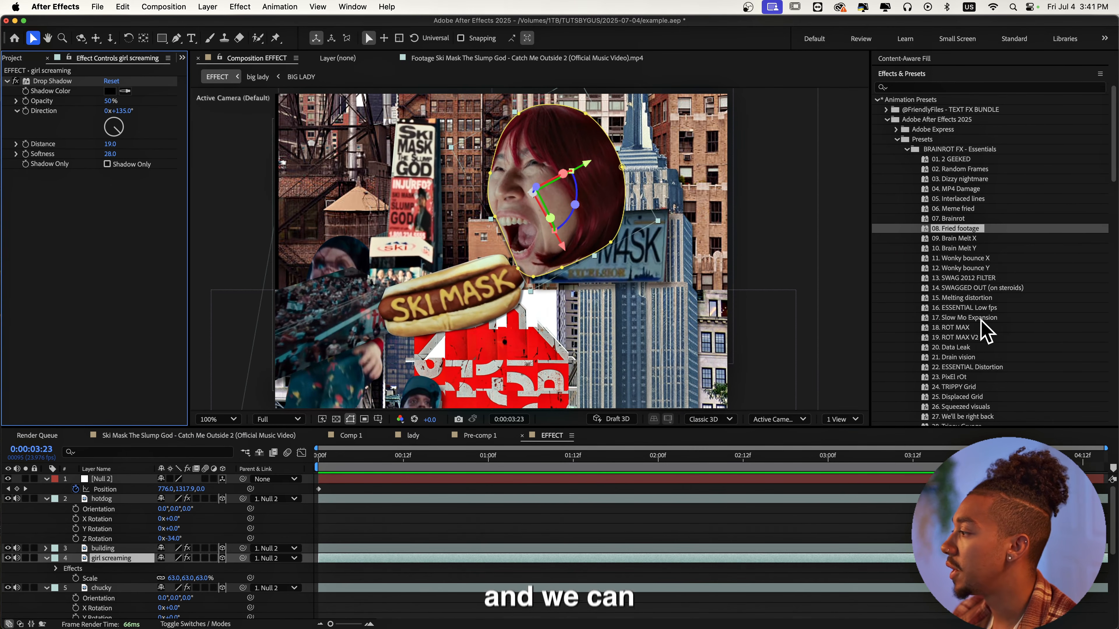
click(906, 177)
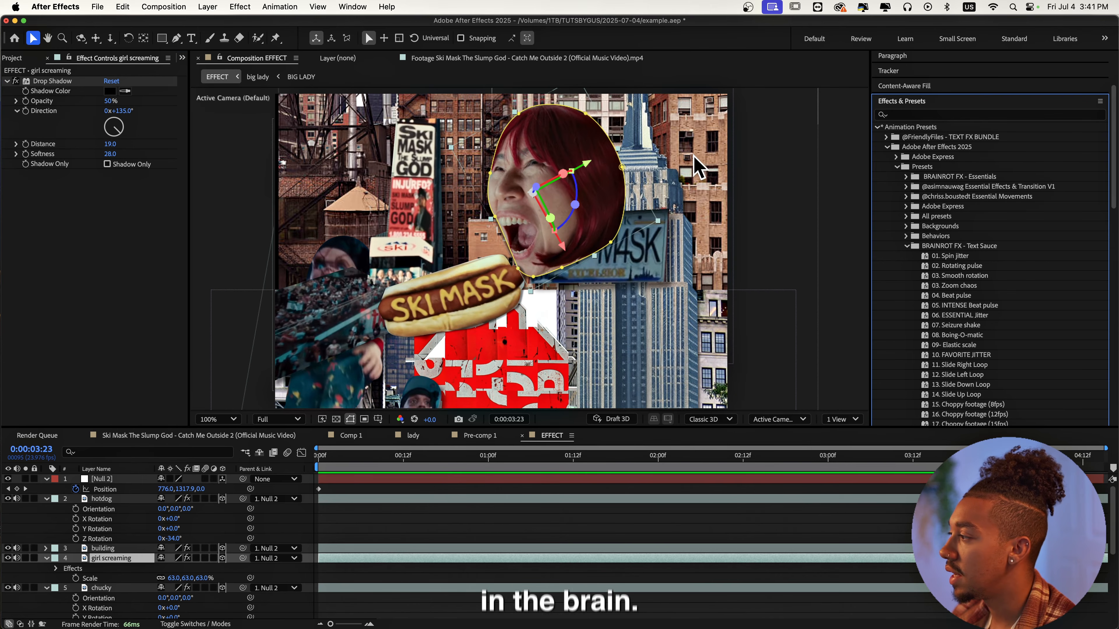
scroll(941, 260, down, 2)
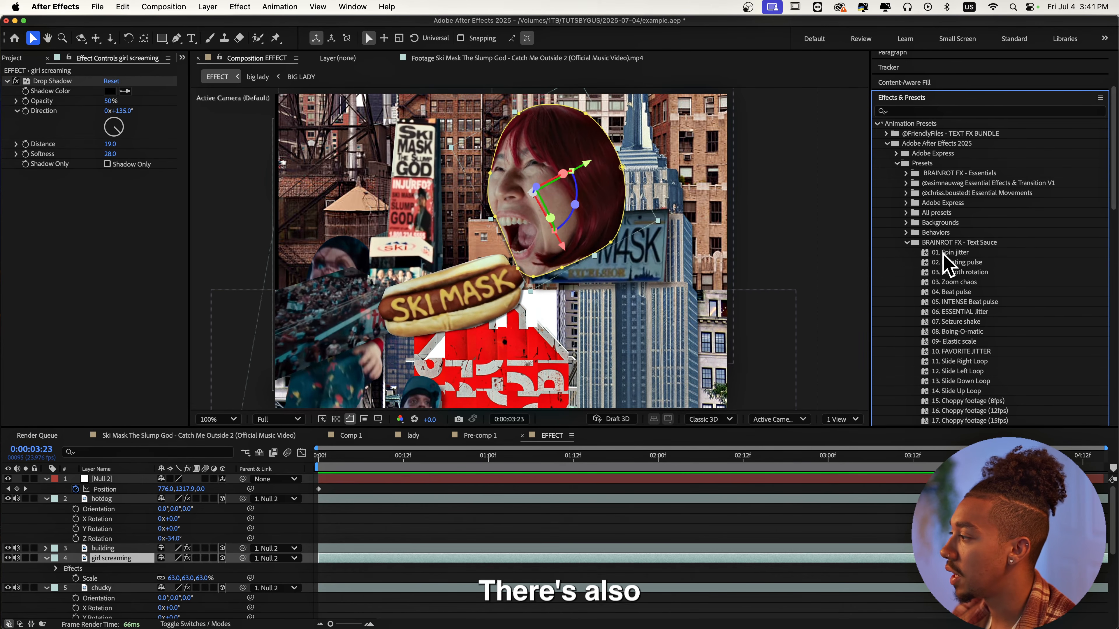
scroll(971, 230, down, 5)
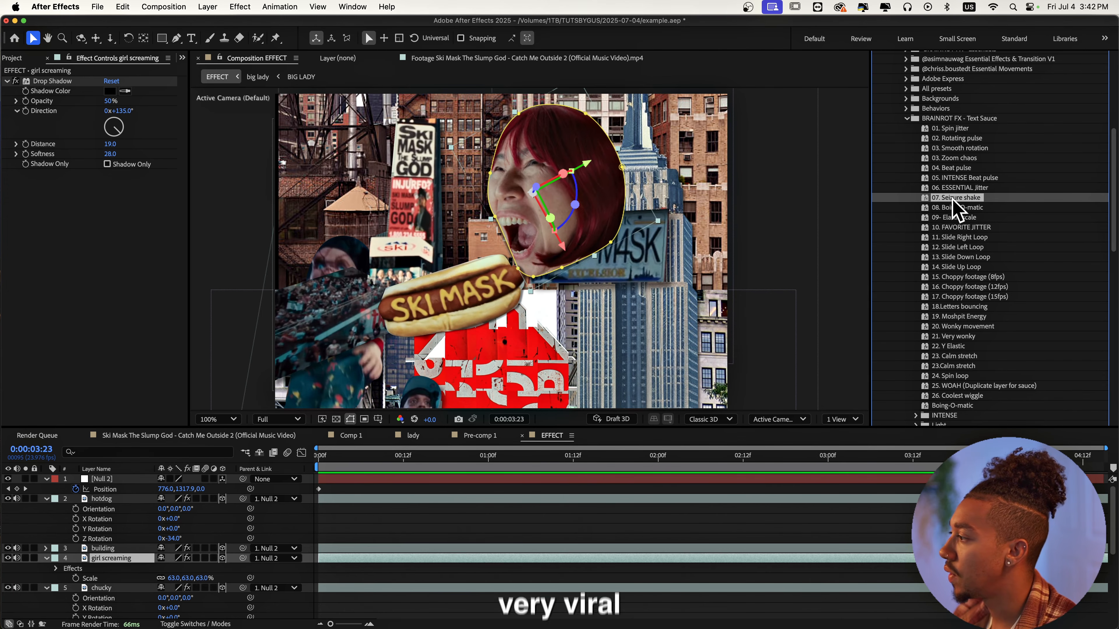
drag(818, 198, 532, 197)
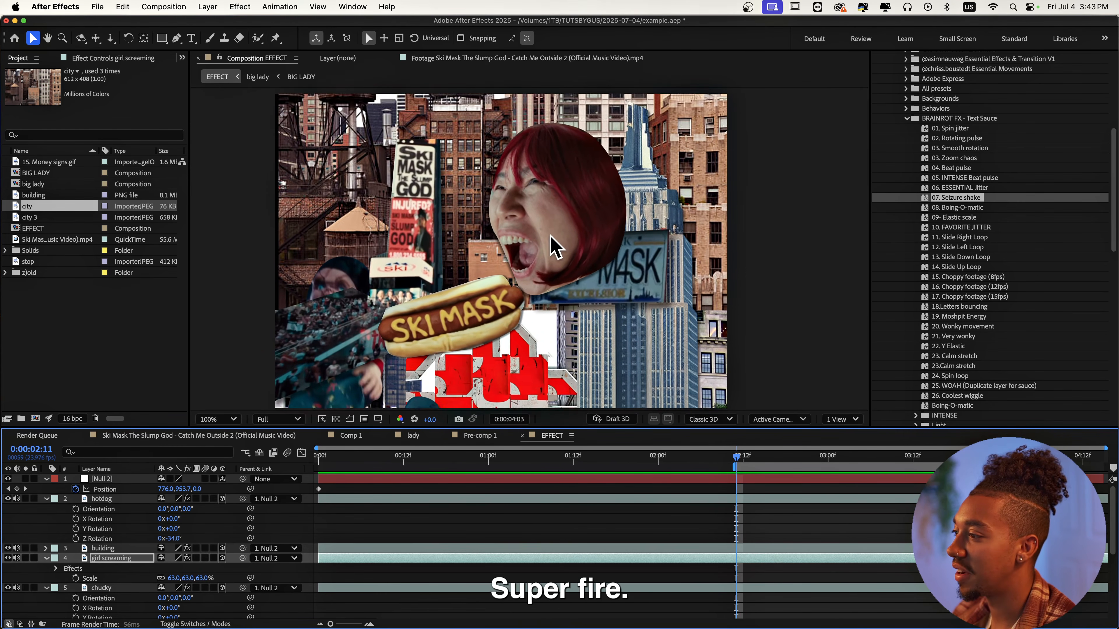
- Apply the 08. Boing-O-matic preset to the hotdog layer and preview the composition
click(506, 283)
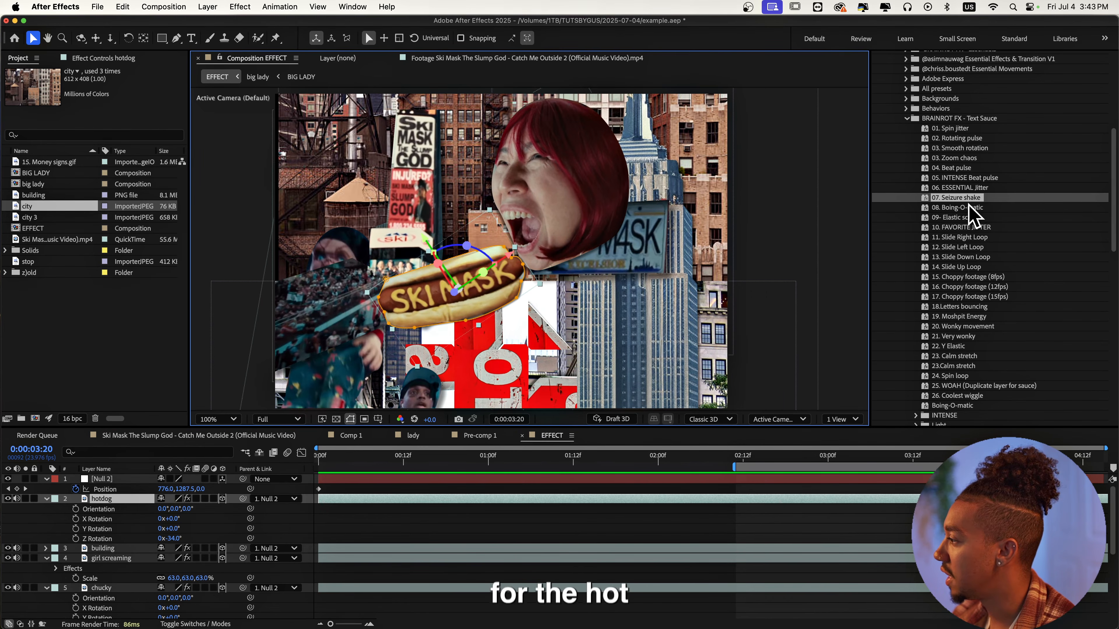
drag(964, 208, 434, 303)
key(space)
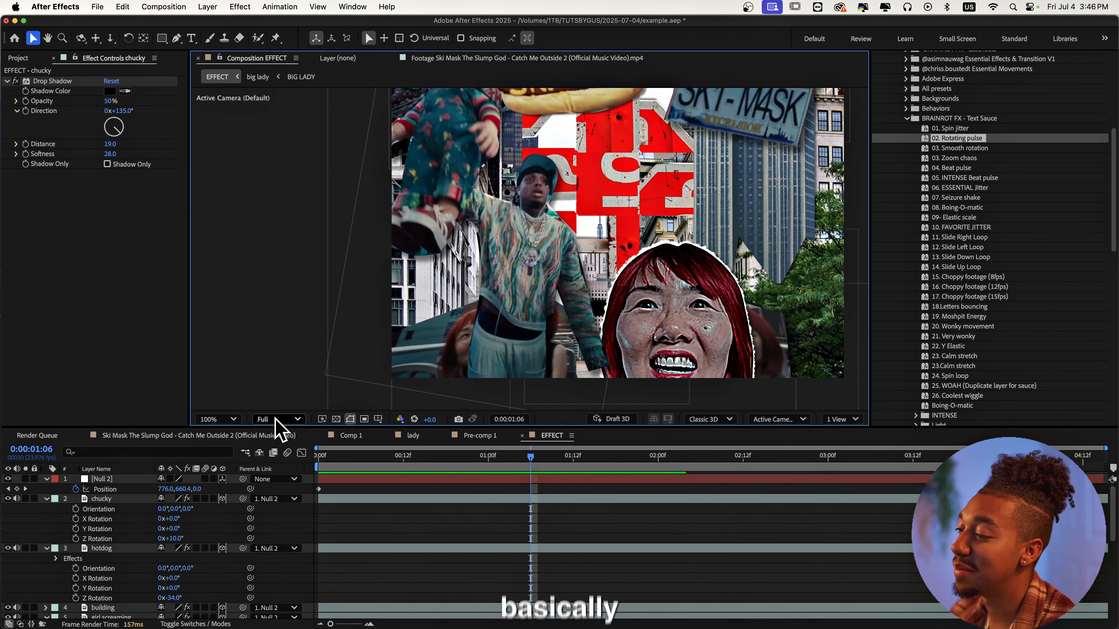
- Place puppet pins on the man's legs, waist, chest and raised arm in the chucky layer
click(209, 422)
click(220, 185)
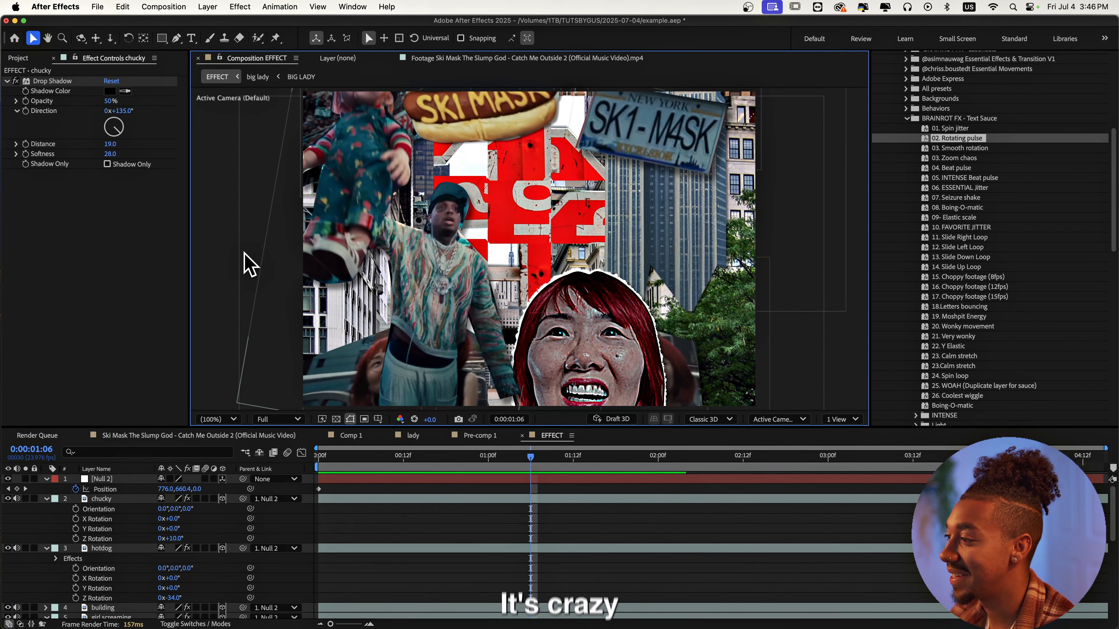
click(377, 291)
click(275, 38)
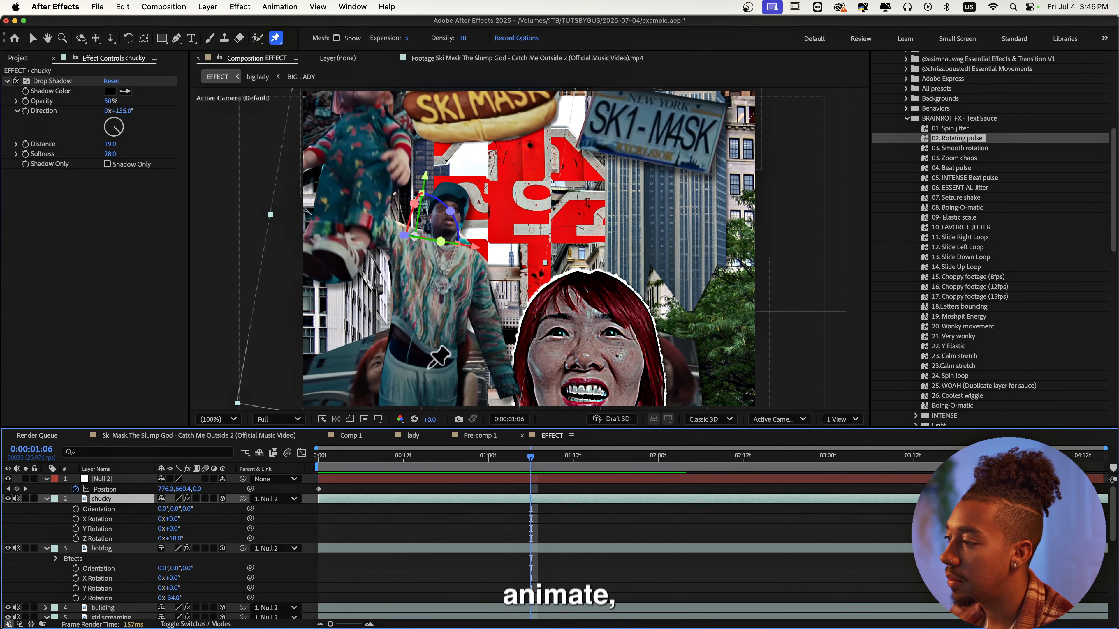
drag(439, 358, 457, 318)
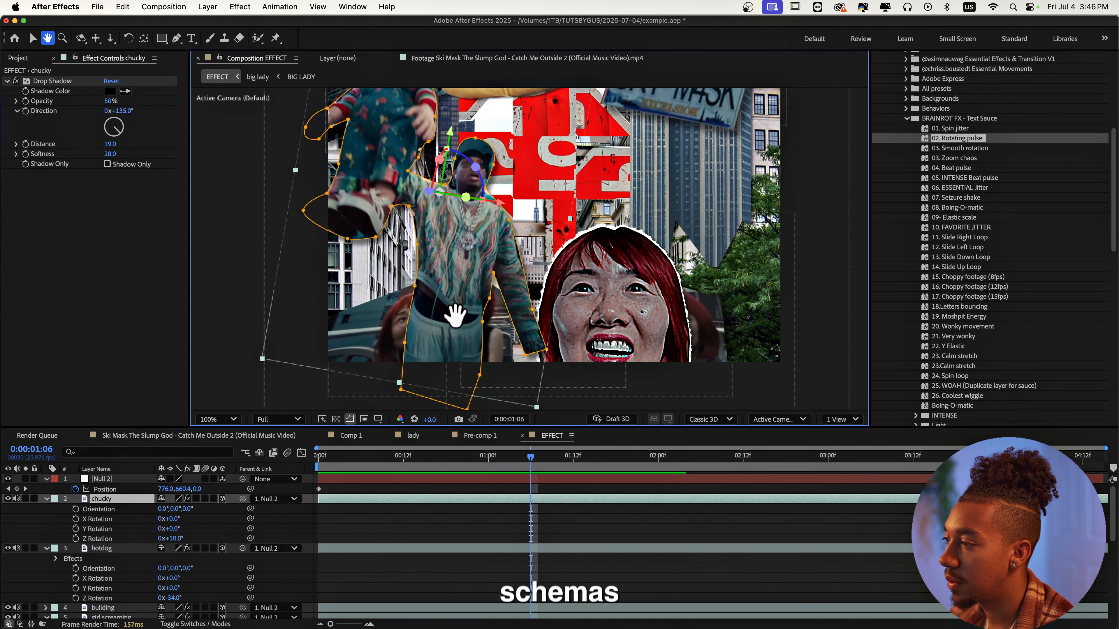
click(442, 365)
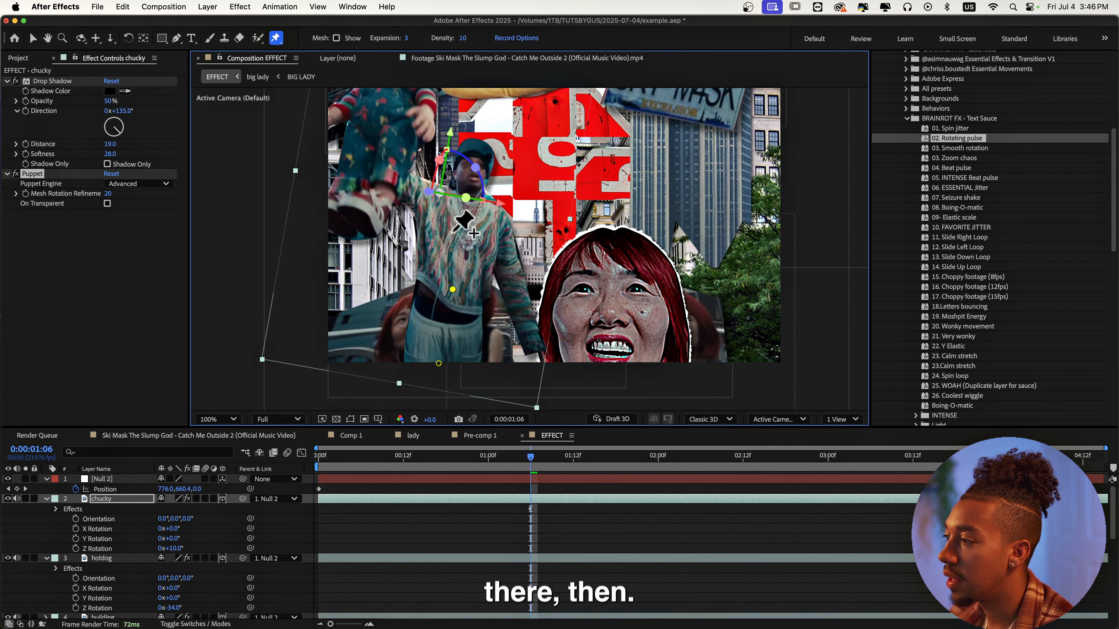
mouse_move(364, 180)
mouse_down()
mouse_move(388, 180)
mouse_move(365, 180)
mouse_up()
- Show the chucky layer's keyframed properties and keyframe Puppet Pin 4's position at 0:00:00:00
scroll(370, 540, down, 1)
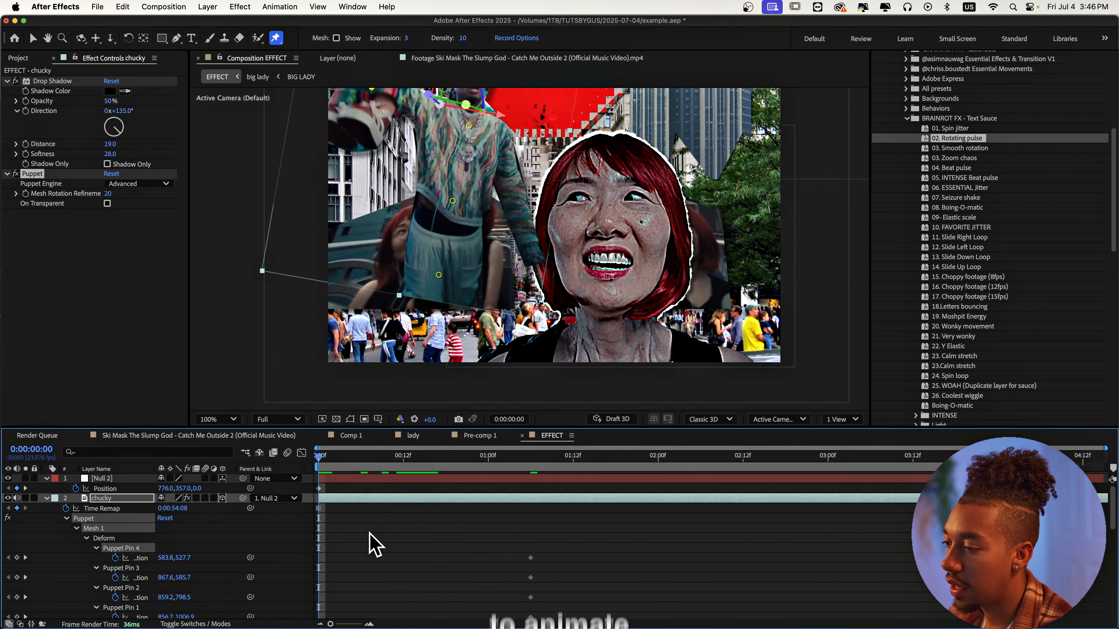
scroll(370, 266, up, 1)
scroll(371, 262, down, 1)
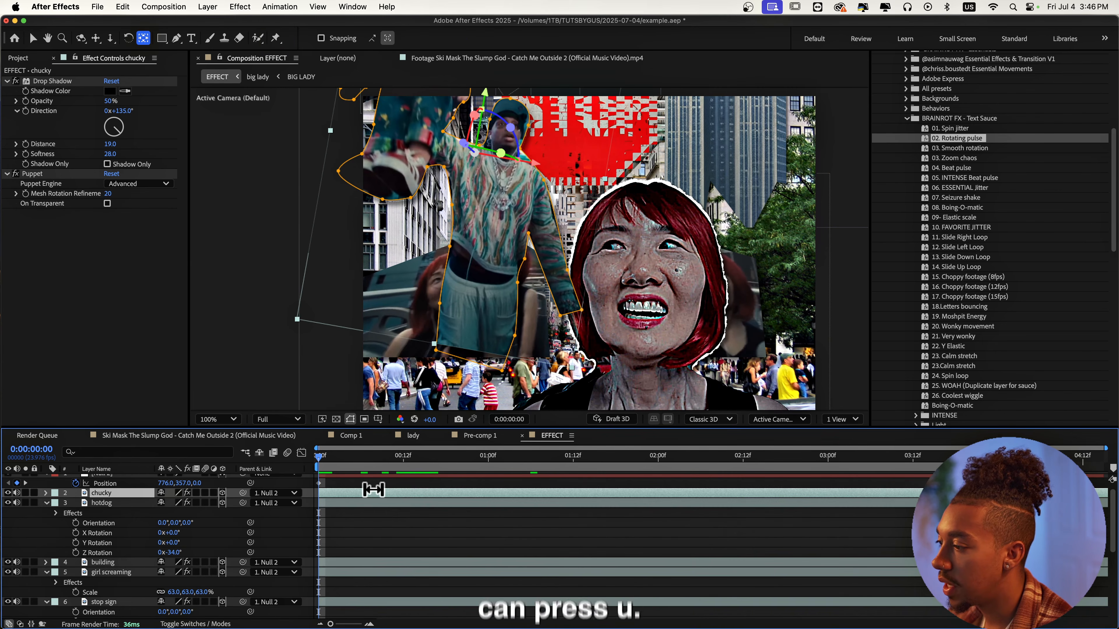
key(u)
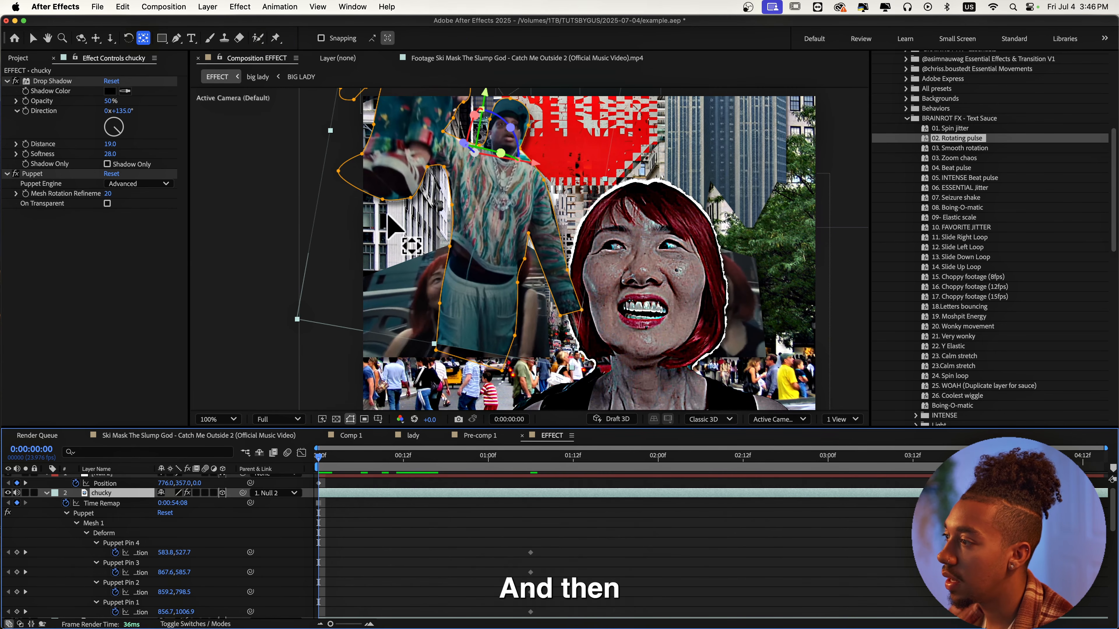
key(v)
click(401, 133)
drag(407, 139, 410, 139)
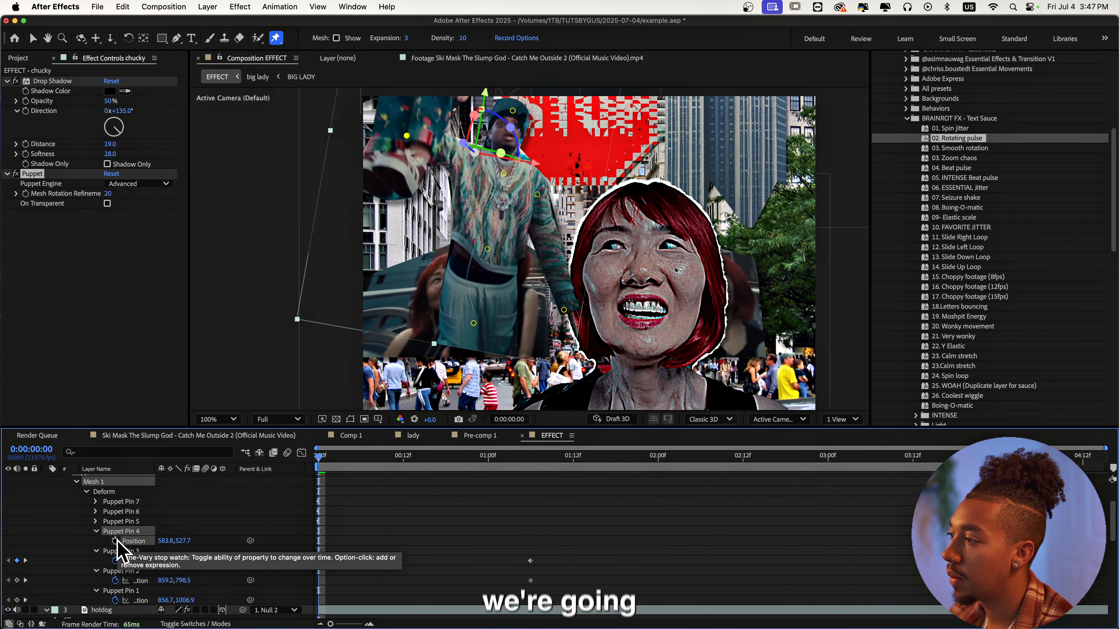
click(115, 541)
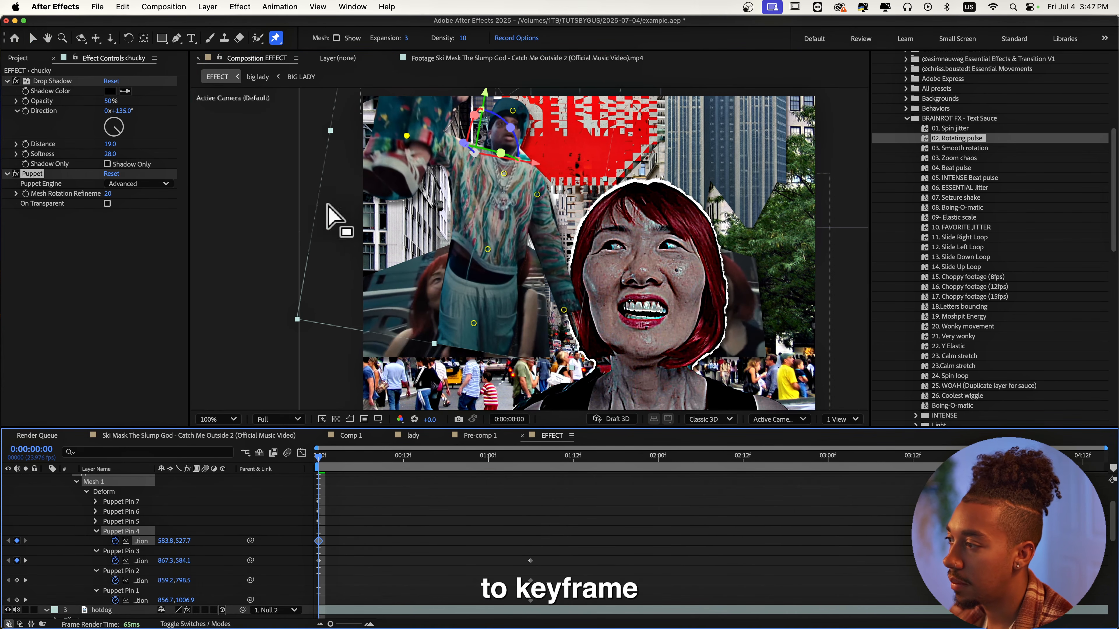
- Lower the raised arm's puppet pin at 0:00:00:18 and apply Easy Ease to its keyframes
drag(405, 140, 415, 132)
drag(350, 469, 445, 457)
drag(418, 180, 413, 208)
click(448, 538)
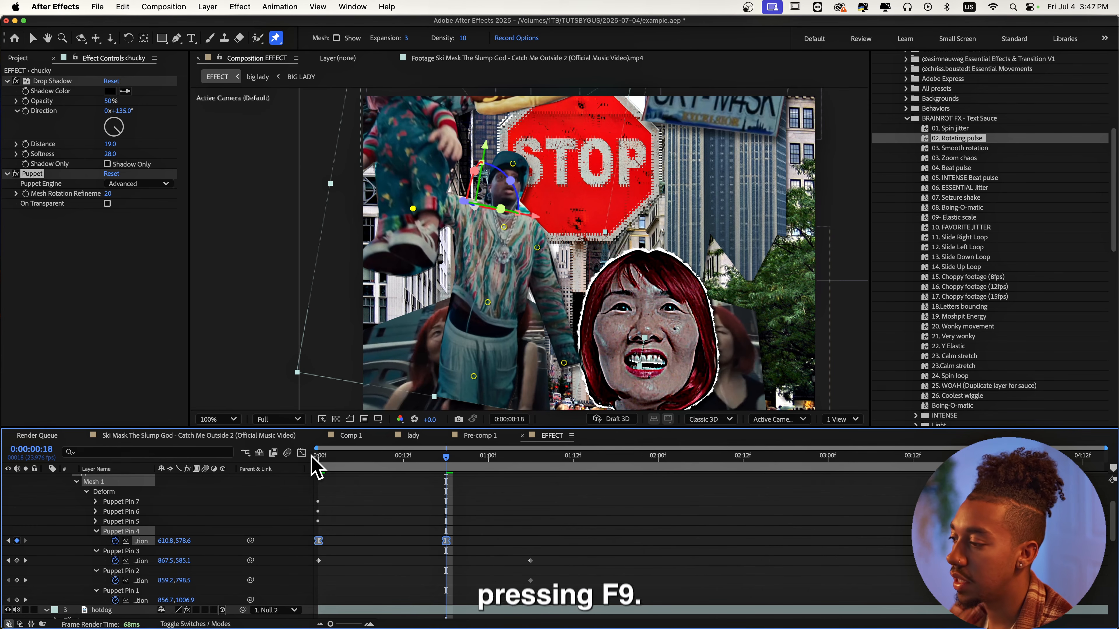
- Paste Puppet Pin 4's first position keyframe at 0:00:01:08 and add a loop expression to that property
drag(485, 457, 546, 457)
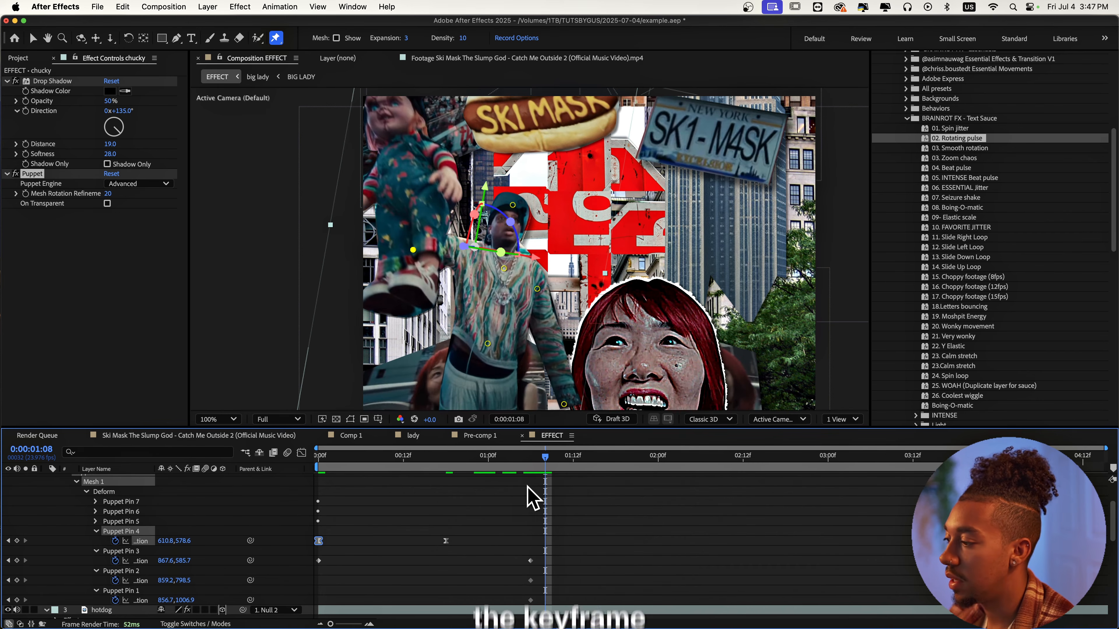
key(super+v)
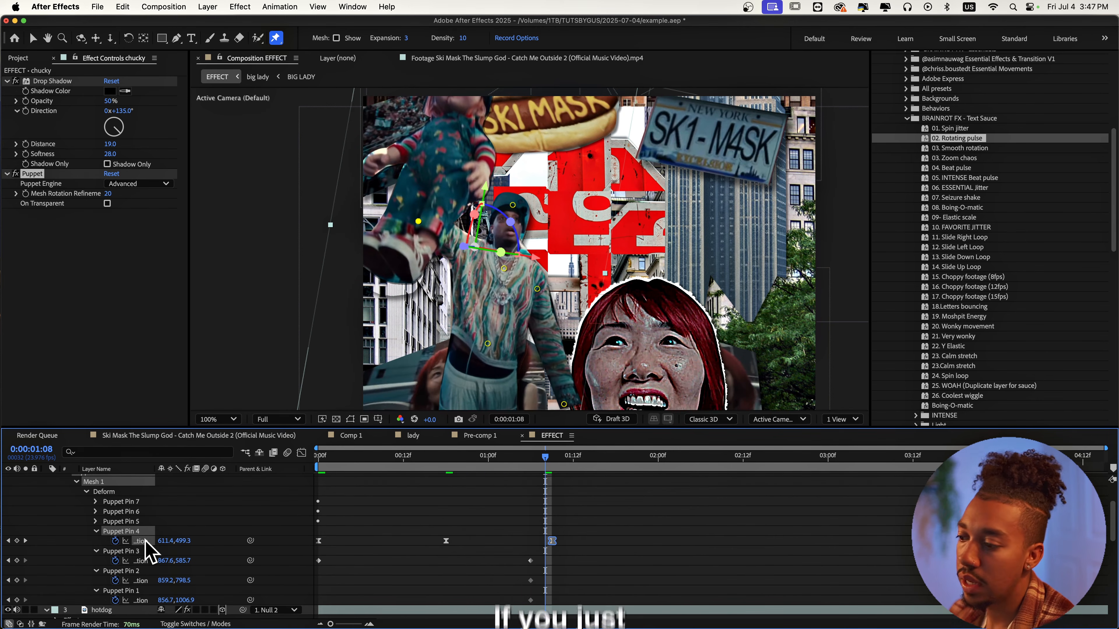
alt+click(115, 541)
text(loop)
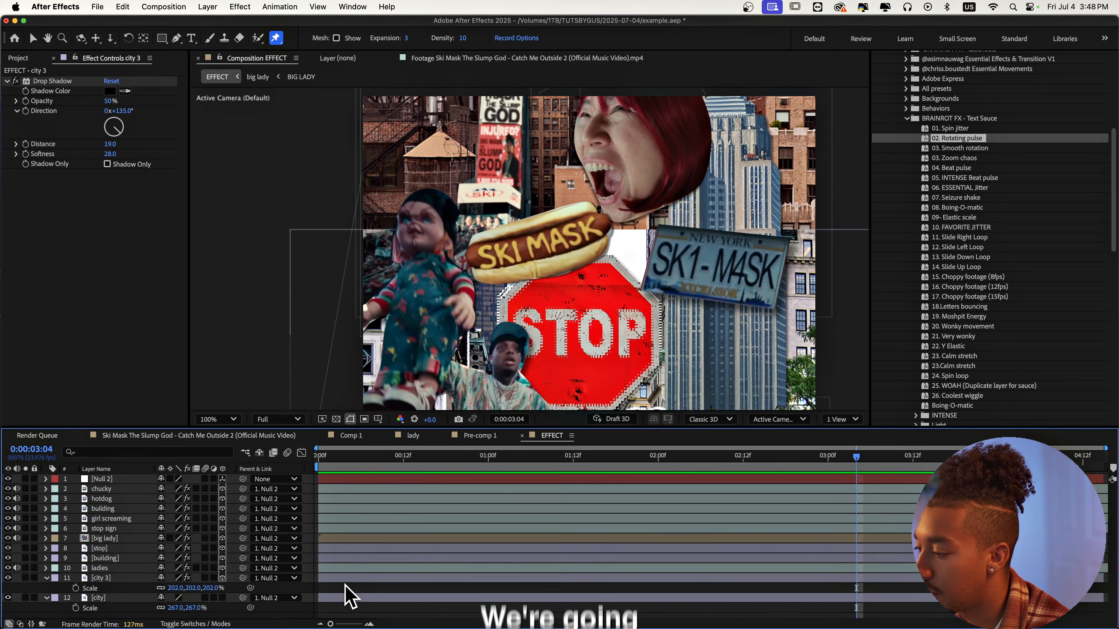
- Create an adjustment layer above all layers and name it LOW FPS
right_click(351, 598)
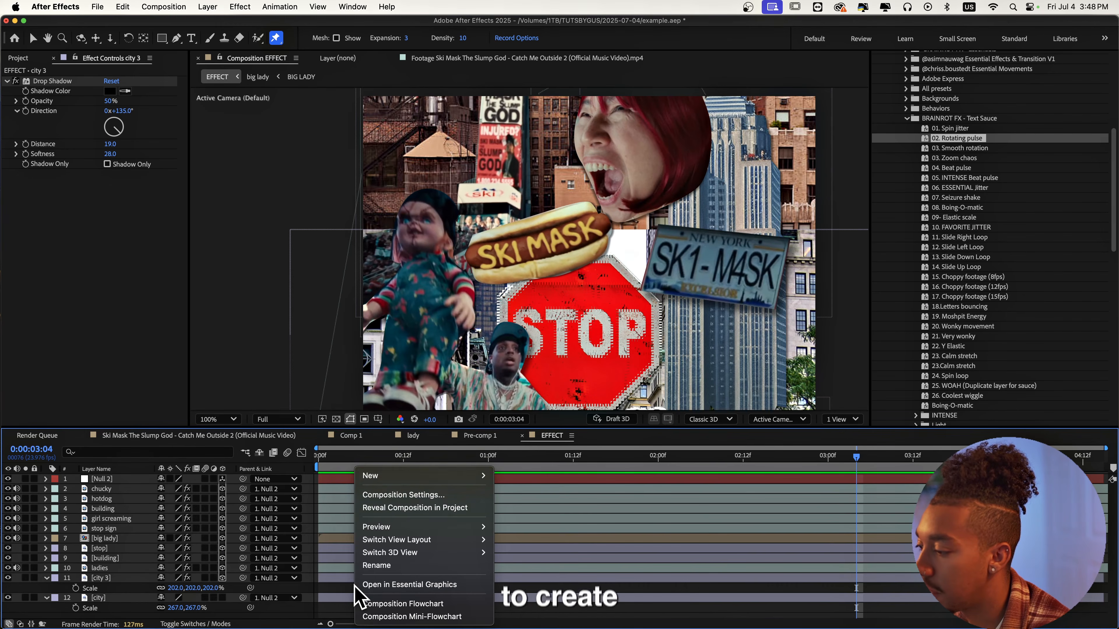
mouse_move(460, 473)
click(515, 571)
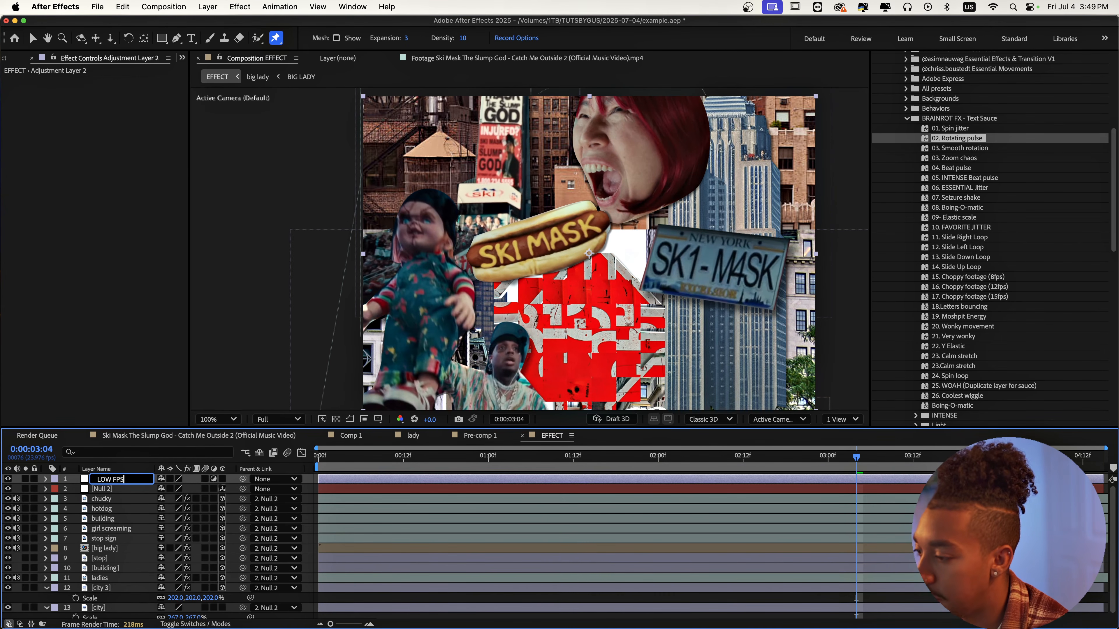
- Find the Posterize Time effect and apply it to the LOW FPS layer
key(v)
key(super+5)
text(poster)
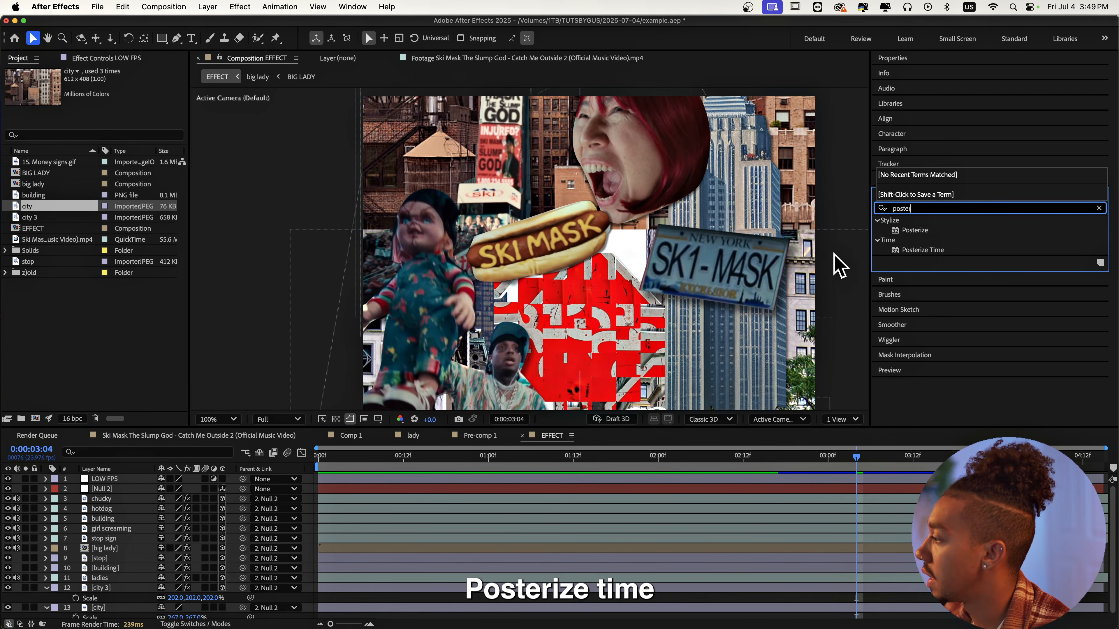
drag(913, 252, 357, 480)
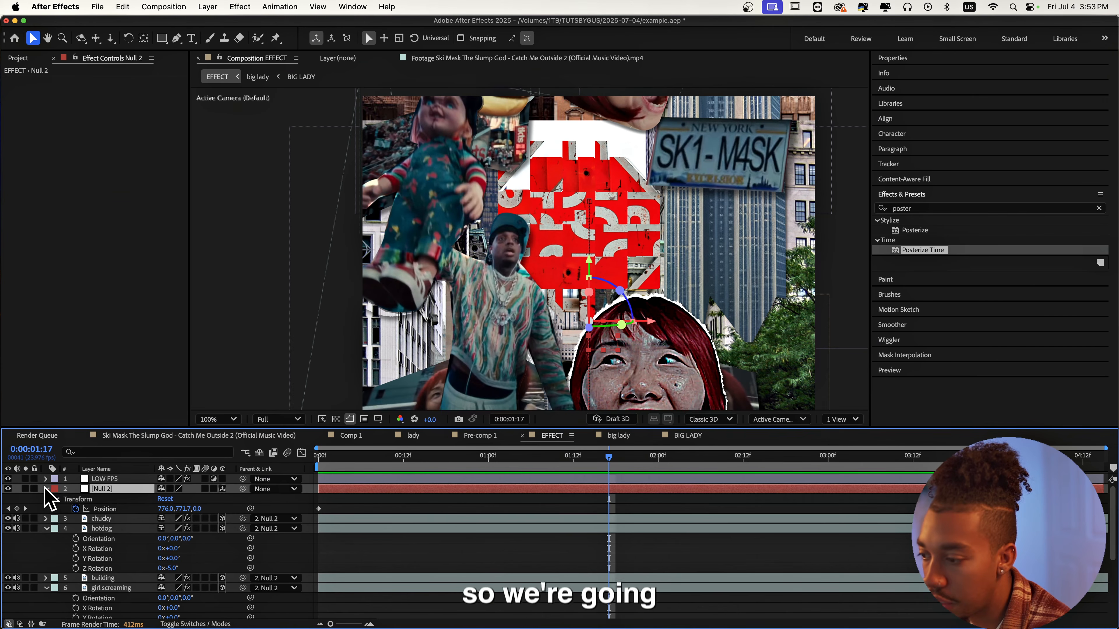
- Add the expression wiggle(1,3) to the Orientation property of the Null 2 layer
click(46, 488)
click(47, 488)
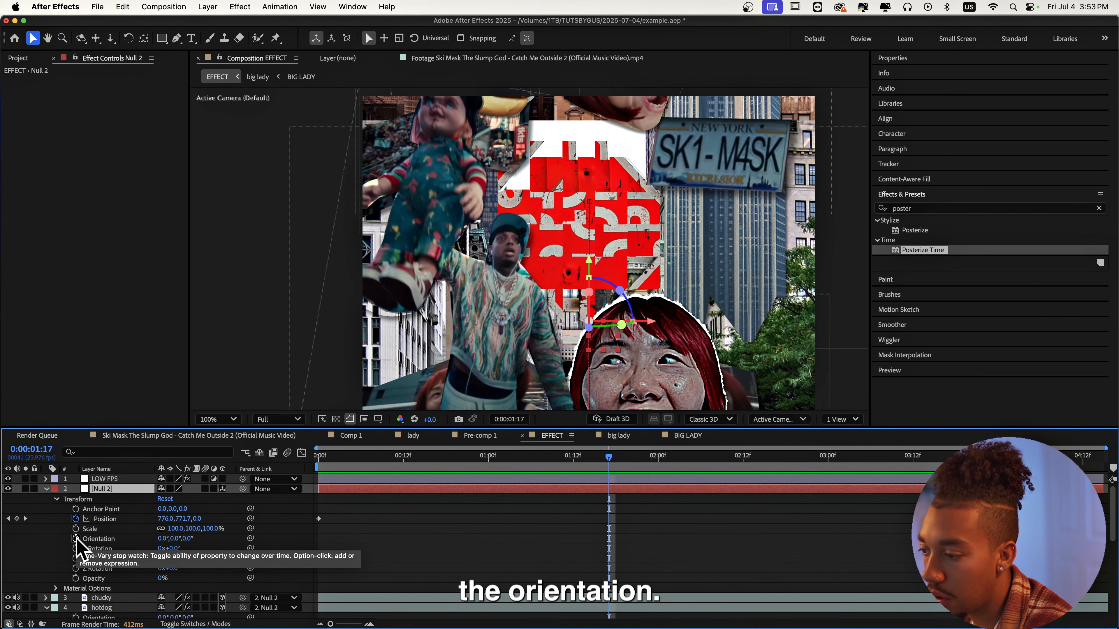
alt+click(76, 539)
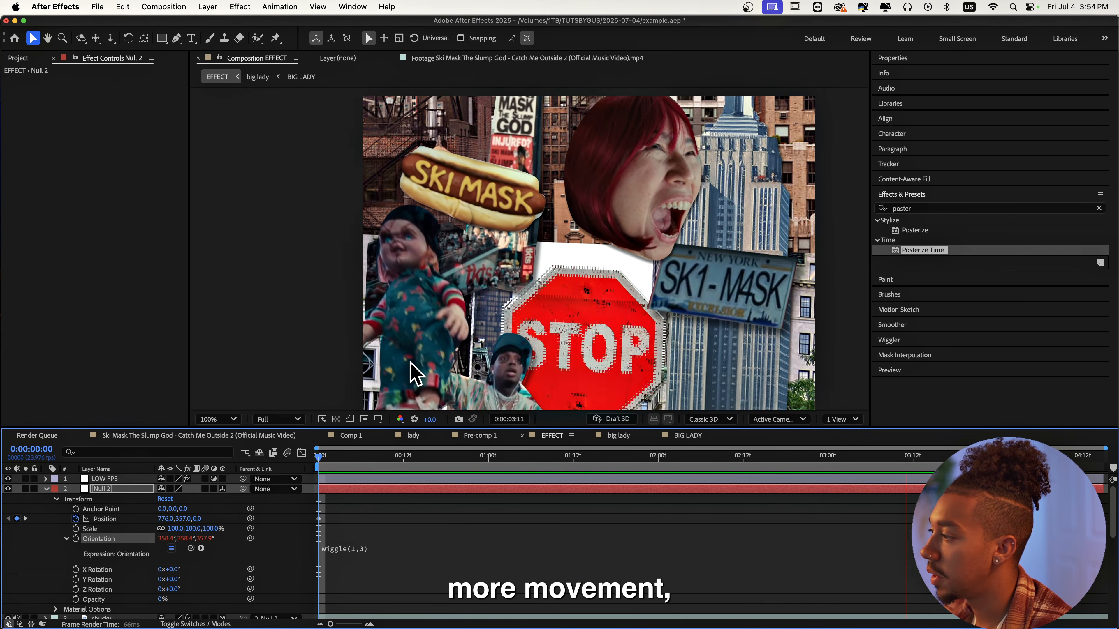
- Change the Null 2 Orientation expression to wiggle(2,3) and preview the animation from the start
click(392, 551)
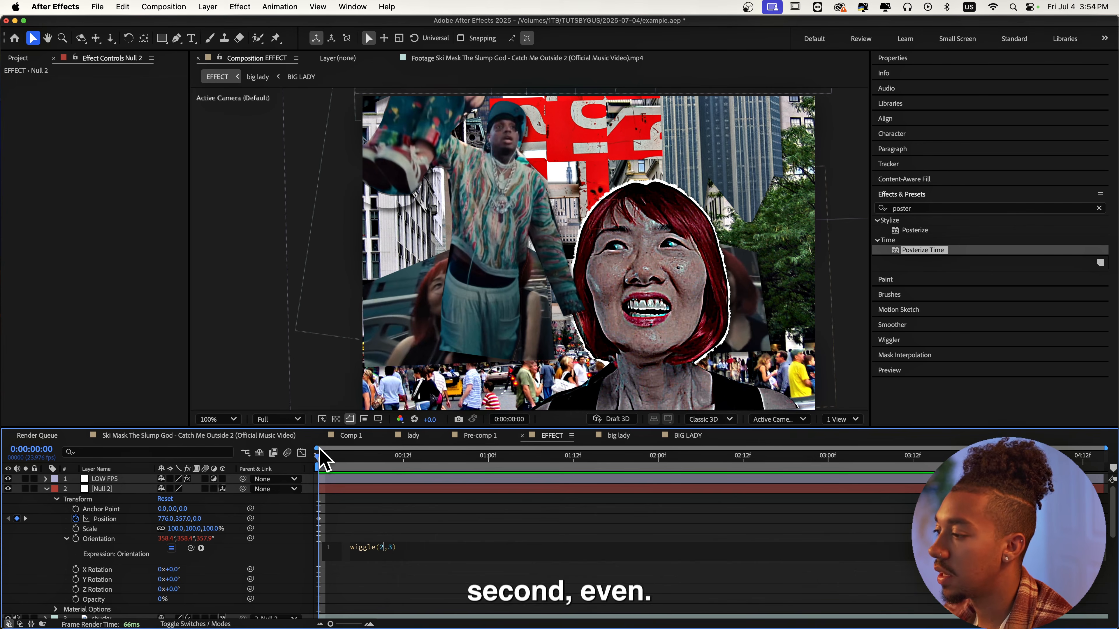
key(space)
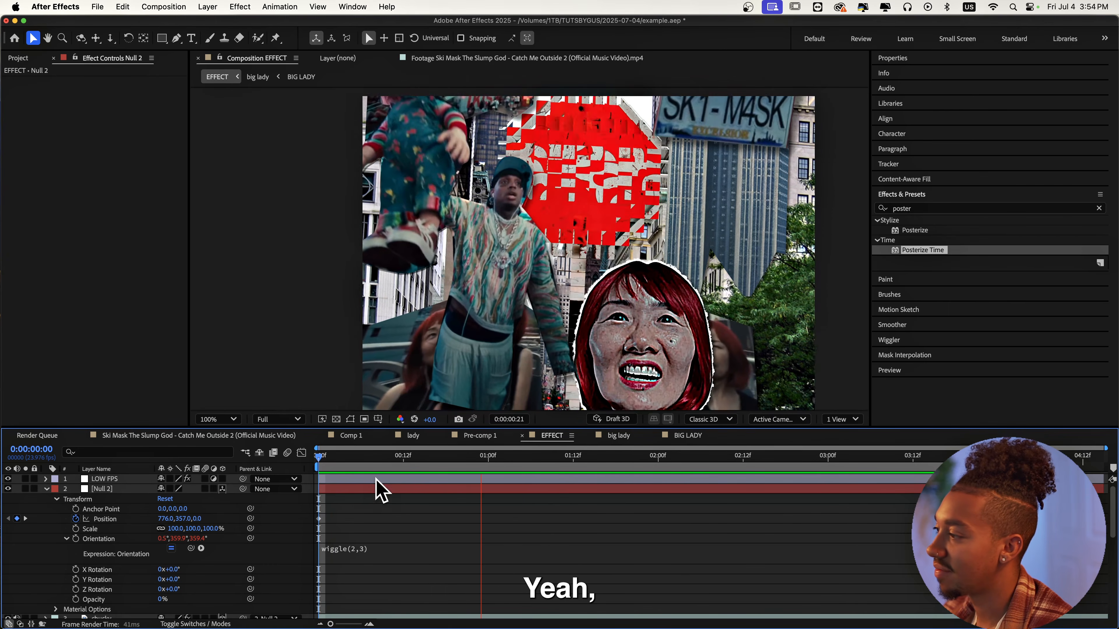
key(space)
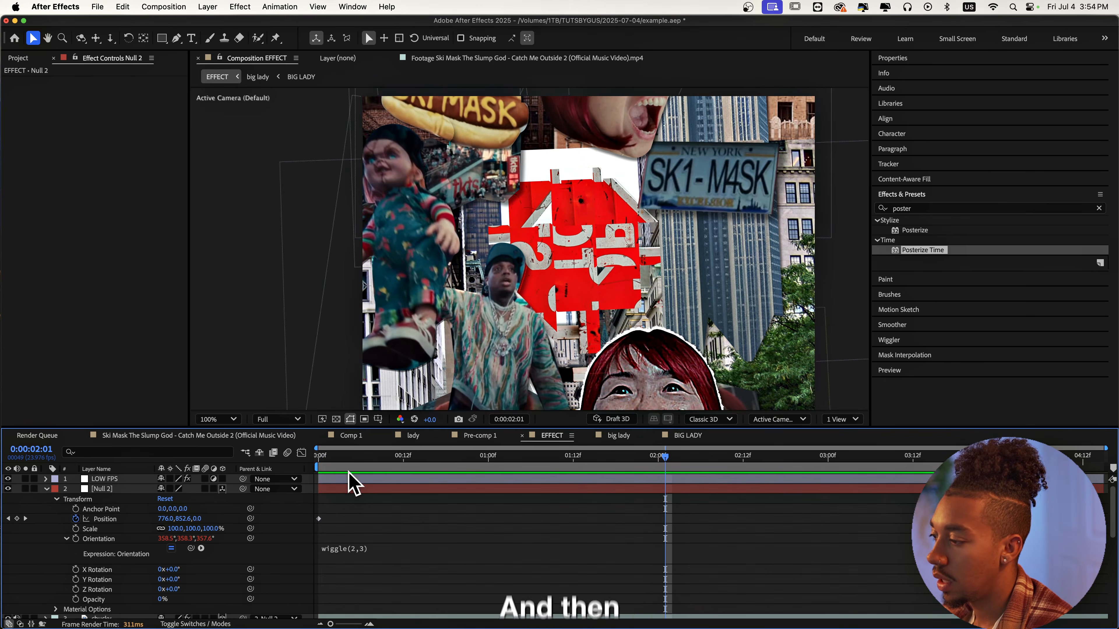
- Find the CC Vignette effect, apply it to the LOW FPS layer, and return to the start of the composition
click(352, 481)
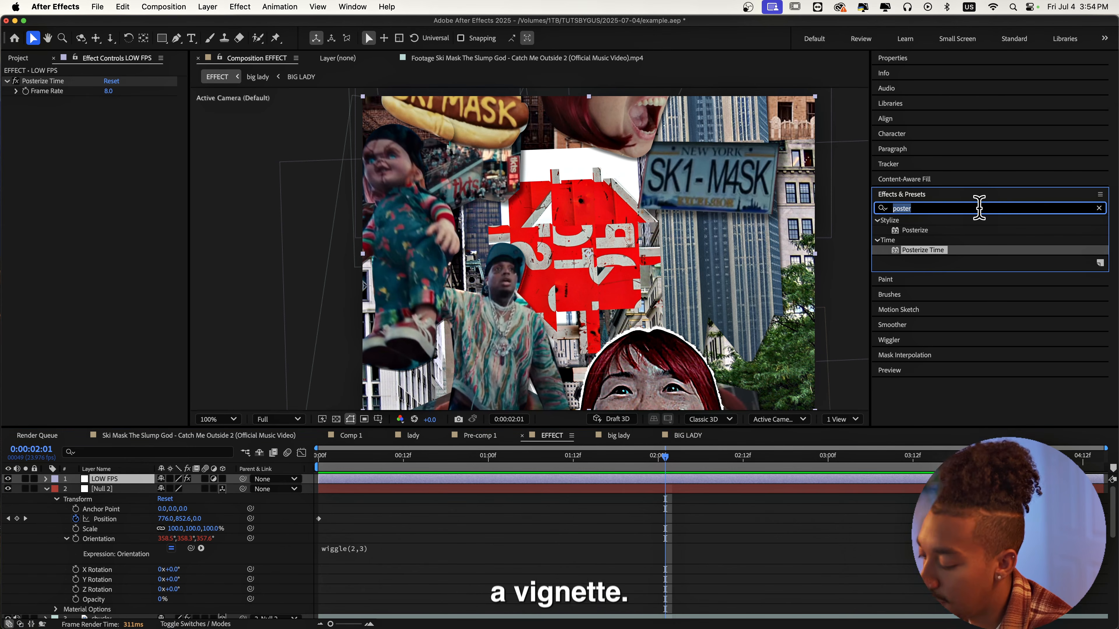
text(viggn)
key(BackSpace)
text(nette)
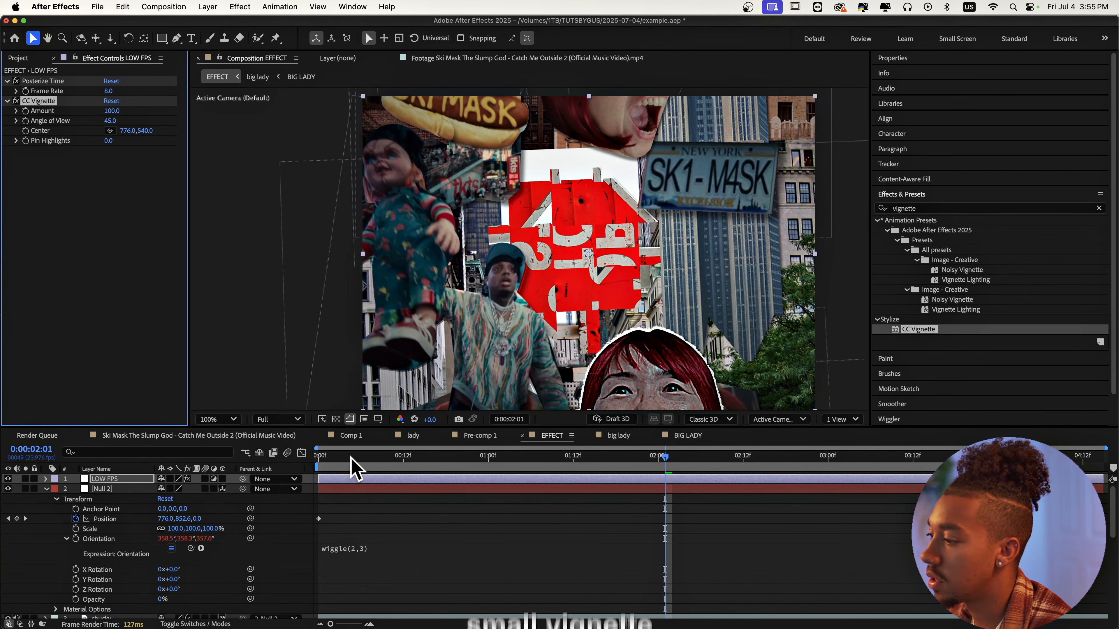
drag(339, 457, 303, 454)
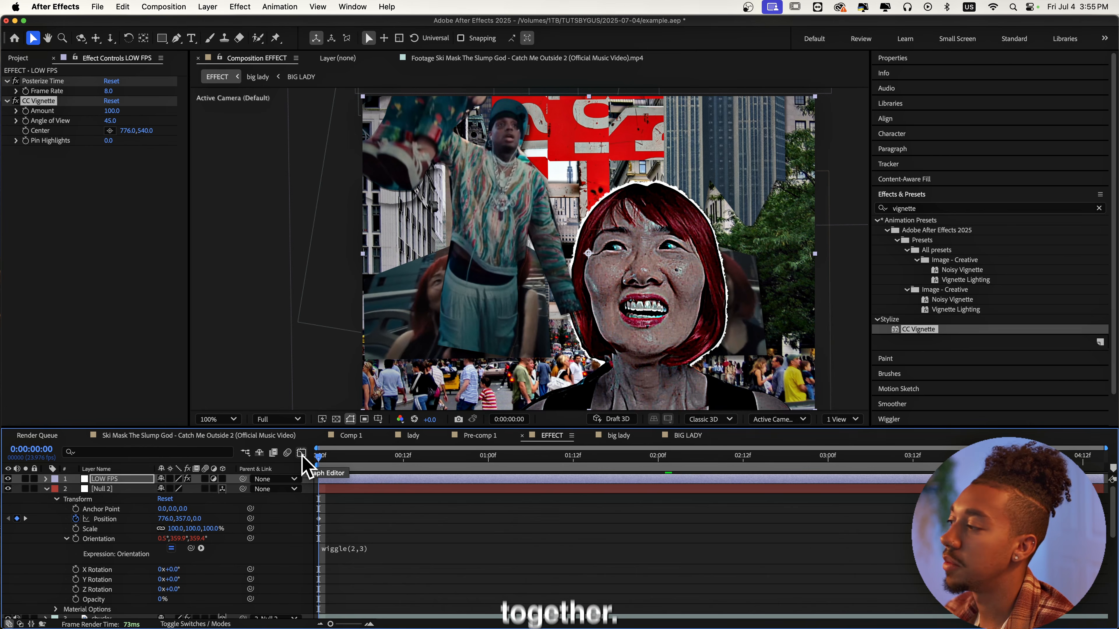